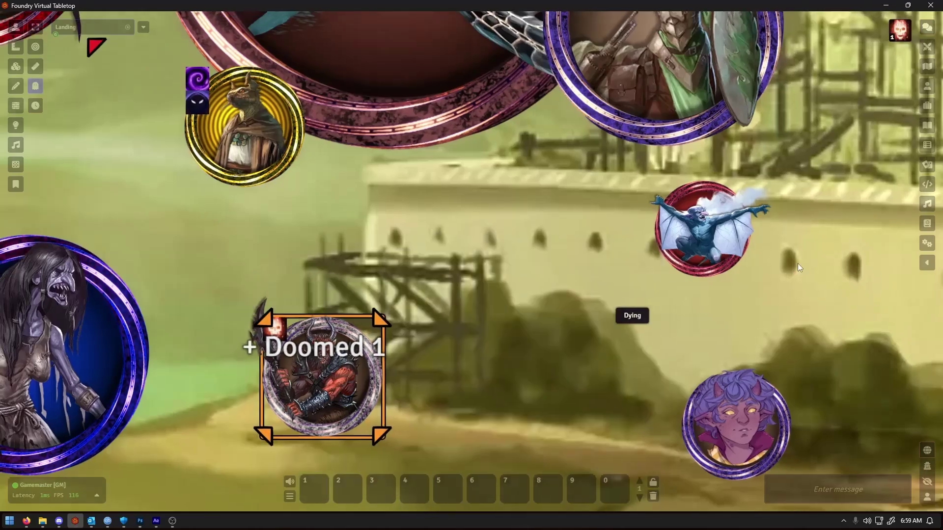
# - Examine the dynamic rings around the tokens in the Landing and Test scenes
pyautogui.scroll(-6, 493, 324)
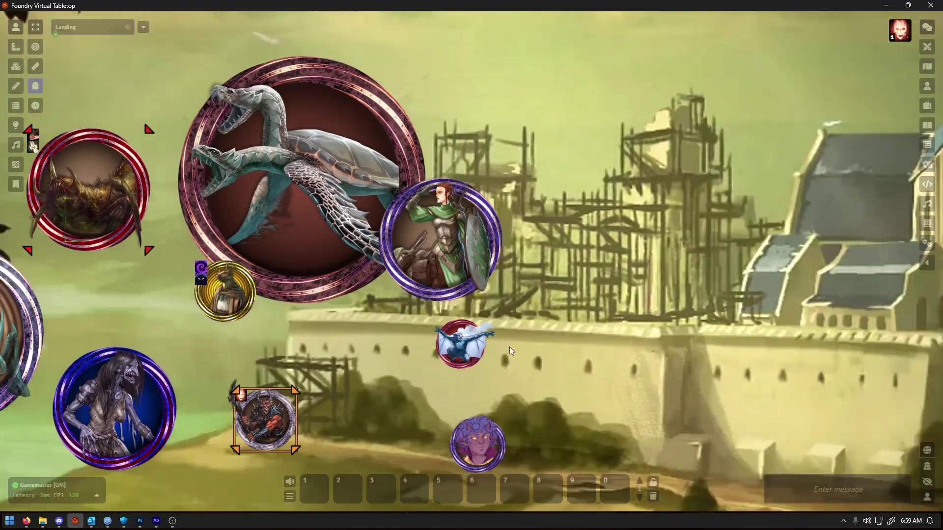
pyautogui.scroll(-2, 509, 346)
pyautogui.scroll(3, 526, 347)
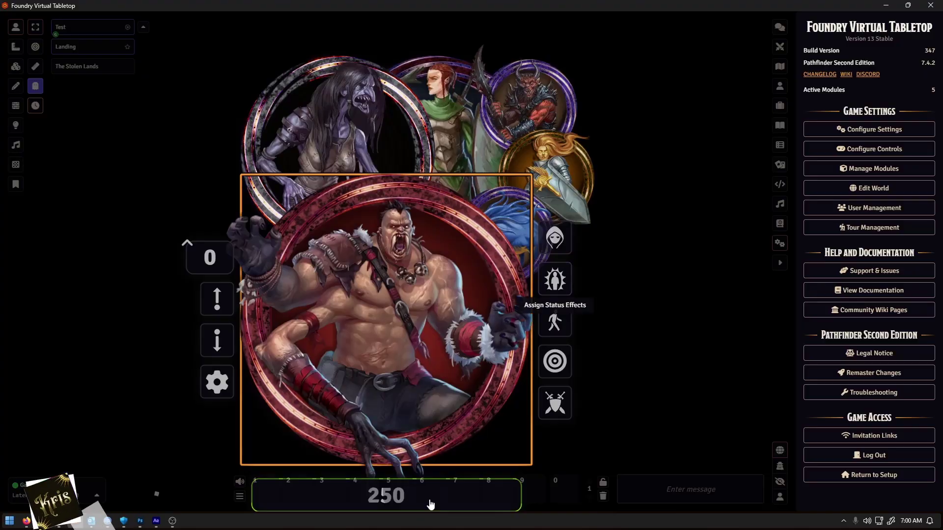
pyautogui.scroll(-4, 573, 407)
pyautogui.moveTo(579, 421); pyautogui.dragTo(582, 370)
pyautogui.scroll(5, 589, 381)
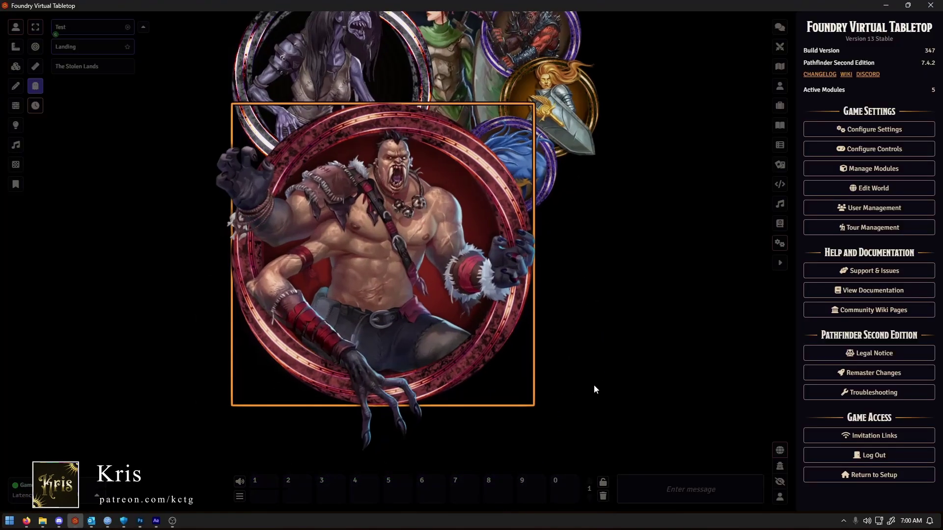
pyautogui.scroll(-2, 623, 425)
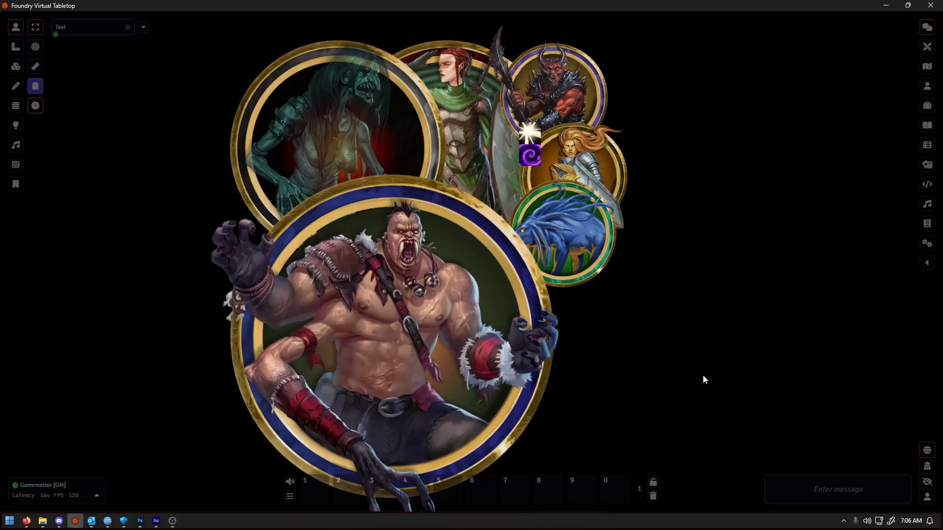
pyautogui.scroll(1, 688, 370)
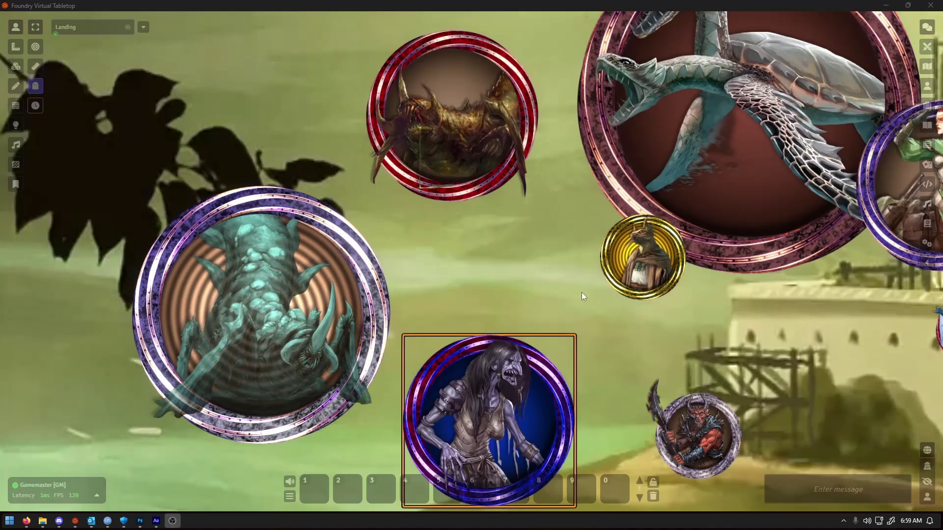
# - Target the large teal creature's token and assign it the purple swirl status effect
pyautogui.moveTo(549, 289); pyautogui.dragTo(587, 243)
pyautogui.click(403, 267)
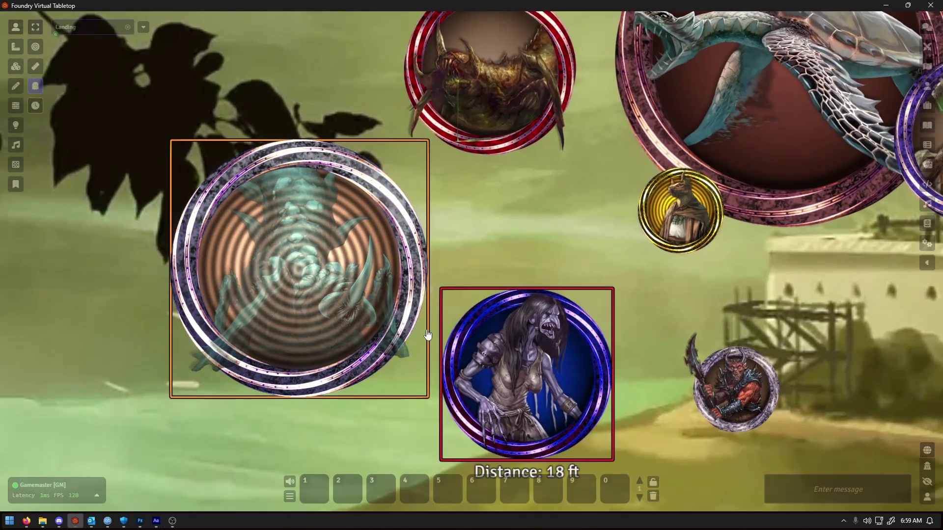
pyautogui.rightClick(417, 363)
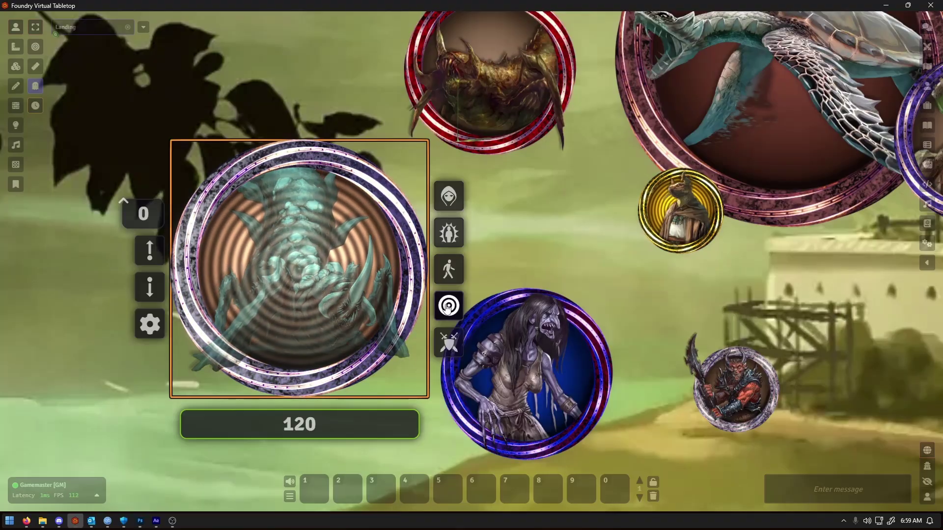
pyautogui.click(439, 307)
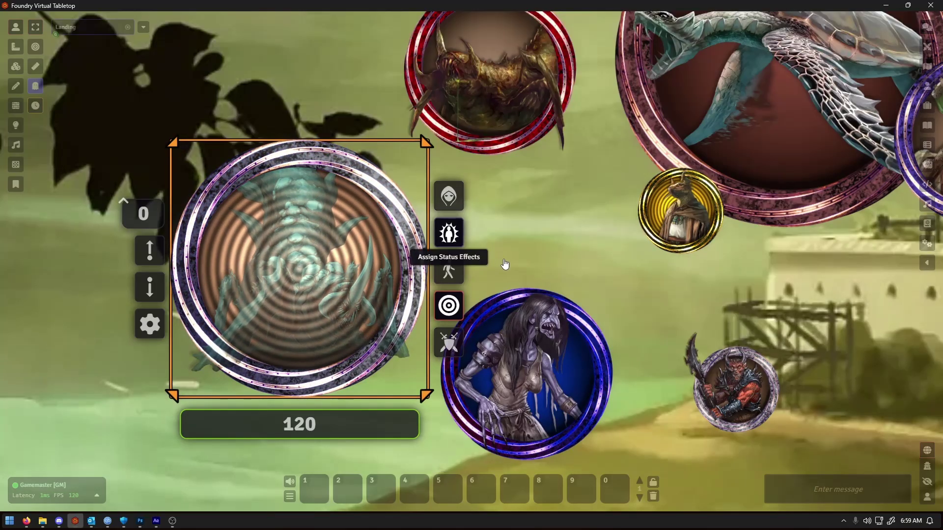
pyautogui.click(449, 232)
pyautogui.click(545, 240)
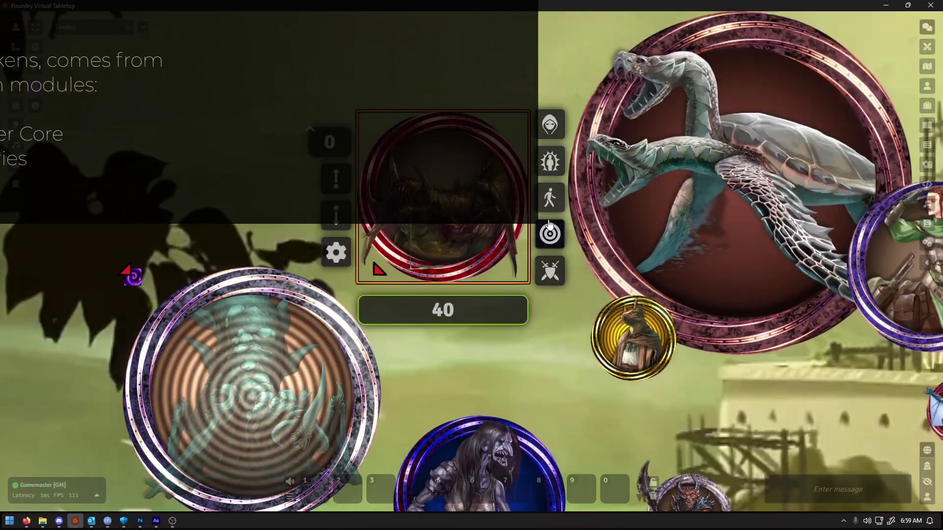
# - Assign the Encumbered status effect to the red-ringed insect-like creature's token
pyautogui.click(549, 161)
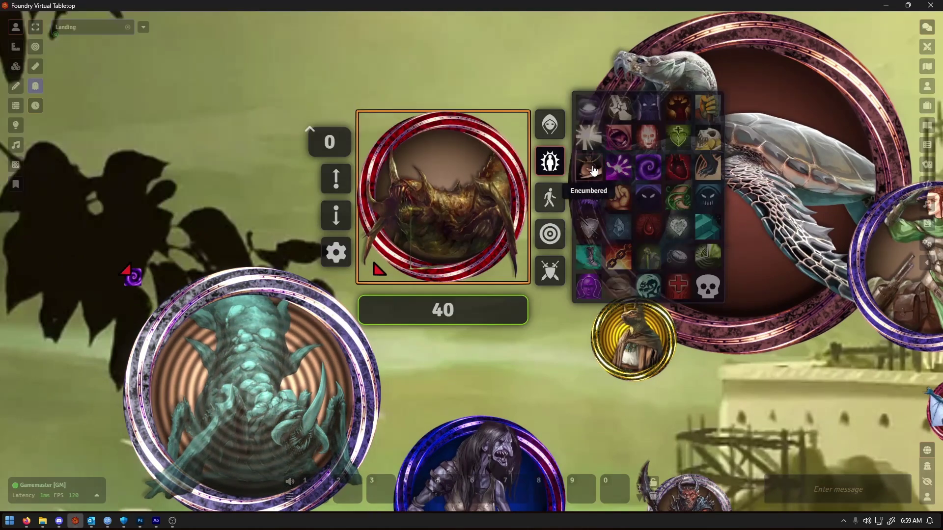
pyautogui.click(591, 169)
pyautogui.rightClick(483, 217)
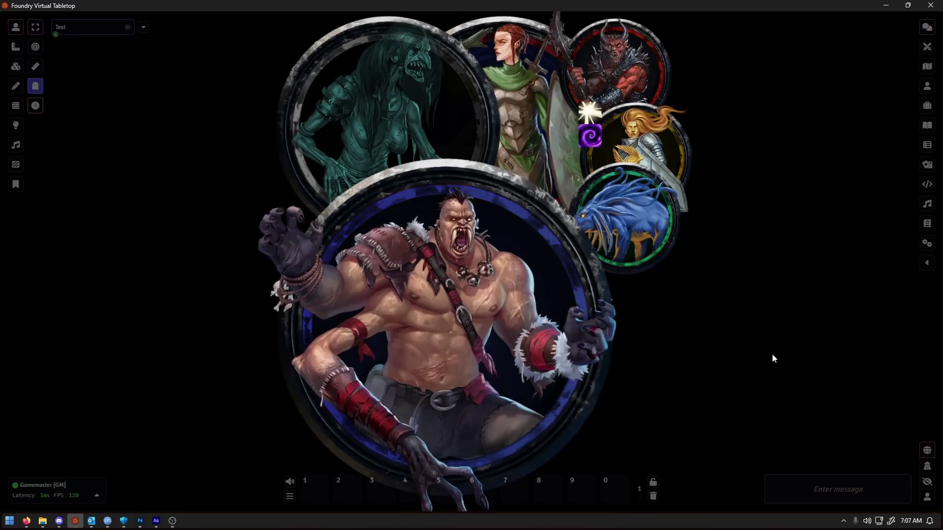
# - Subtract 5 hit points from the blue Akata token and deselect it
pyautogui.moveTo(784, 356); pyautogui.dragTo(778, 363)
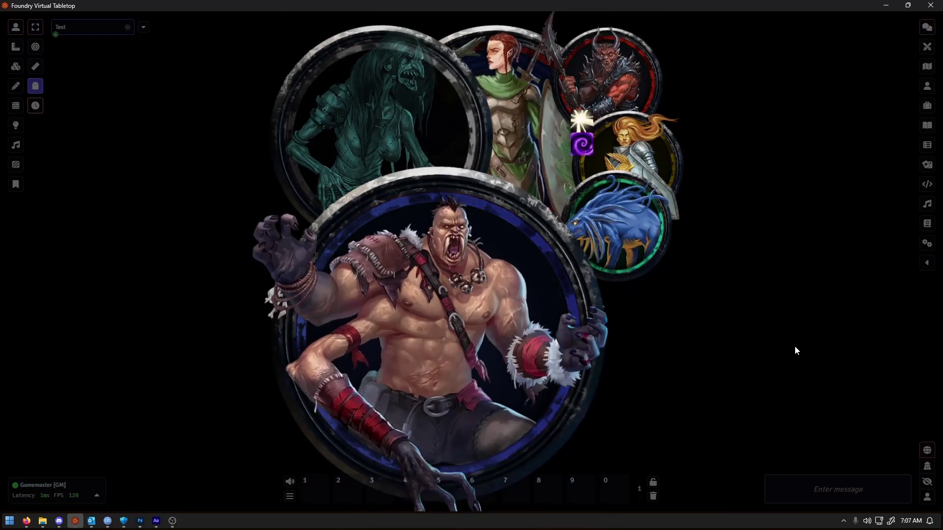
pyautogui.rightClick(645, 261)
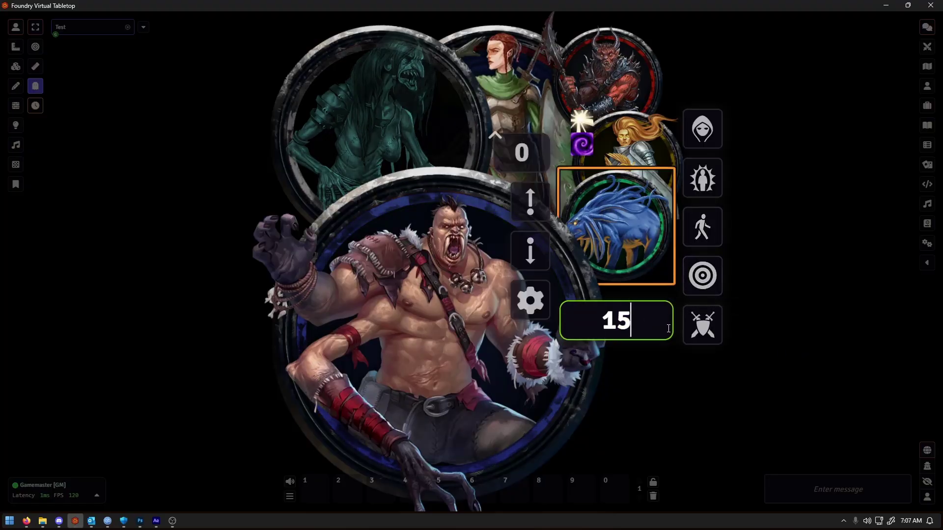
pyautogui.write('-5')
pyautogui.press('Return')
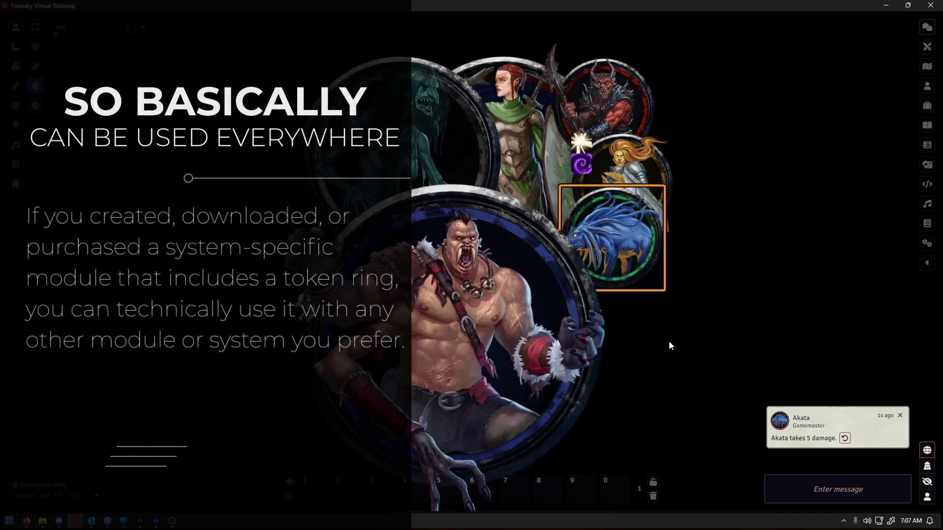
pyautogui.click(535, 360)
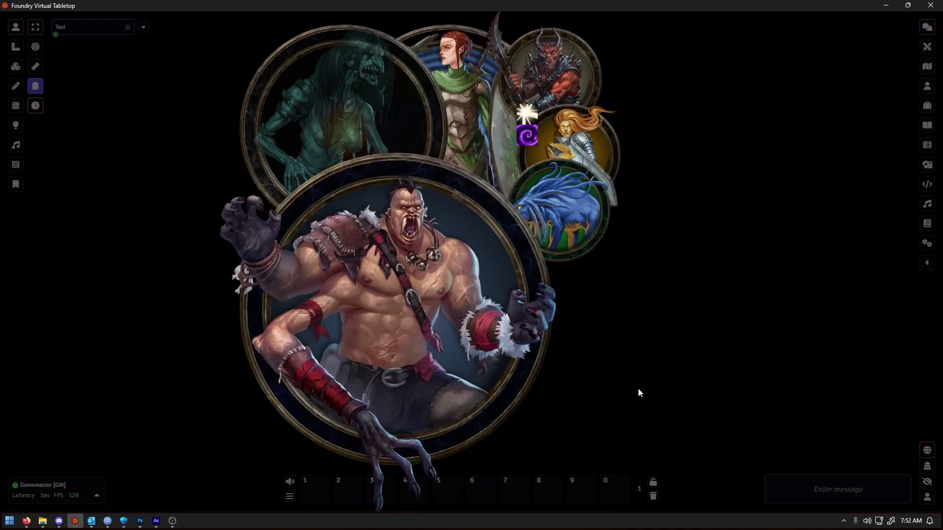
# - Examine the different ring styles on the Test scene's tokens and the designs offered for ring activation
pyautogui.scroll(-2, 687, 408)
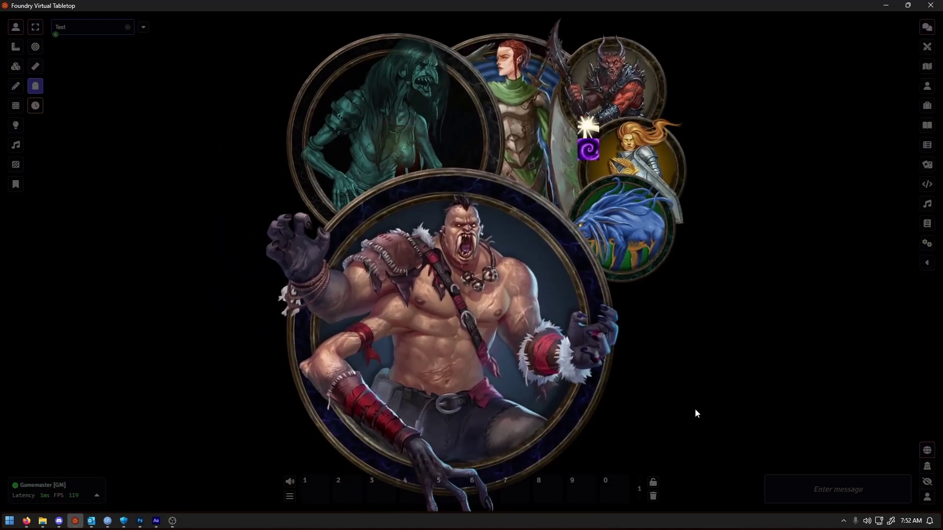
pyautogui.scroll(1, 687, 409)
pyautogui.scroll(-1, 676, 400)
pyautogui.scroll(-1, 671, 393)
pyautogui.scroll(2, 687, 394)
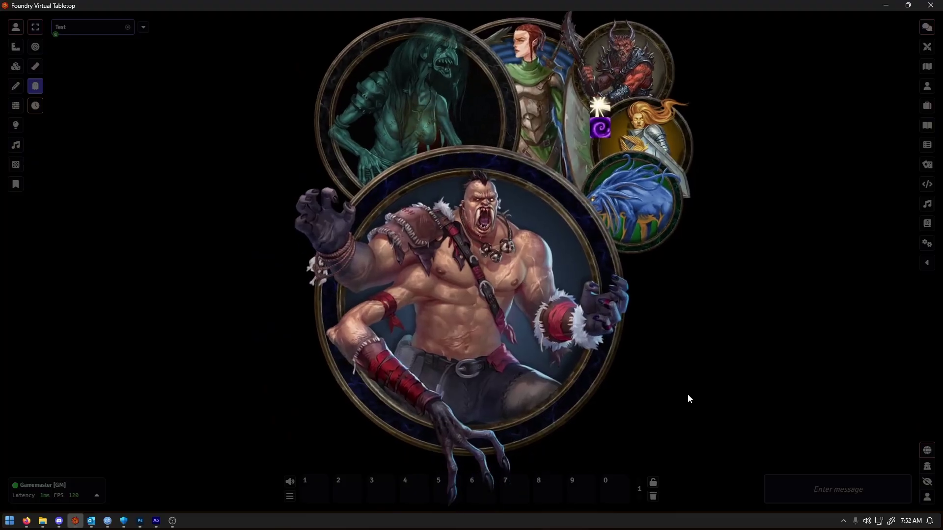
pyautogui.scroll(-1, 682, 406)
pyautogui.scroll(1, 688, 404)
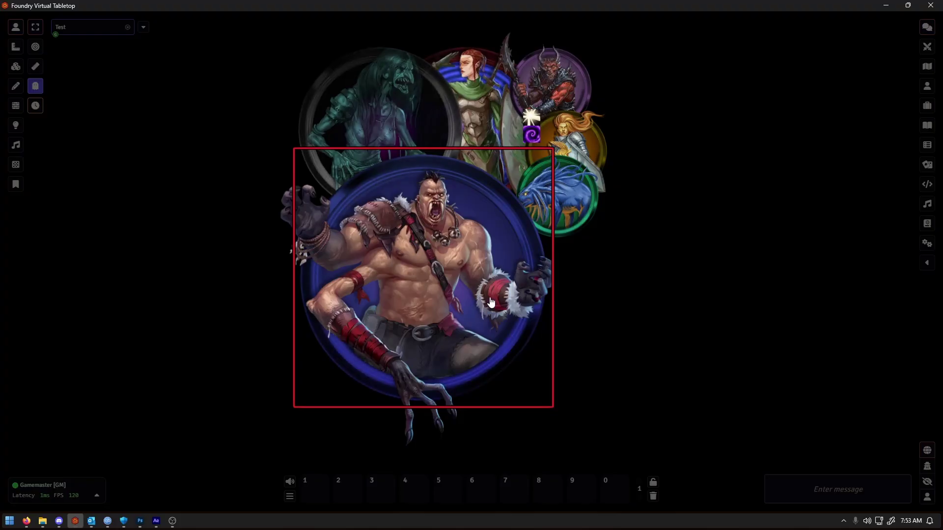
pyautogui.scroll(4, 572, 312)
pyautogui.moveTo(652, 330); pyautogui.dragTo(670, 358)
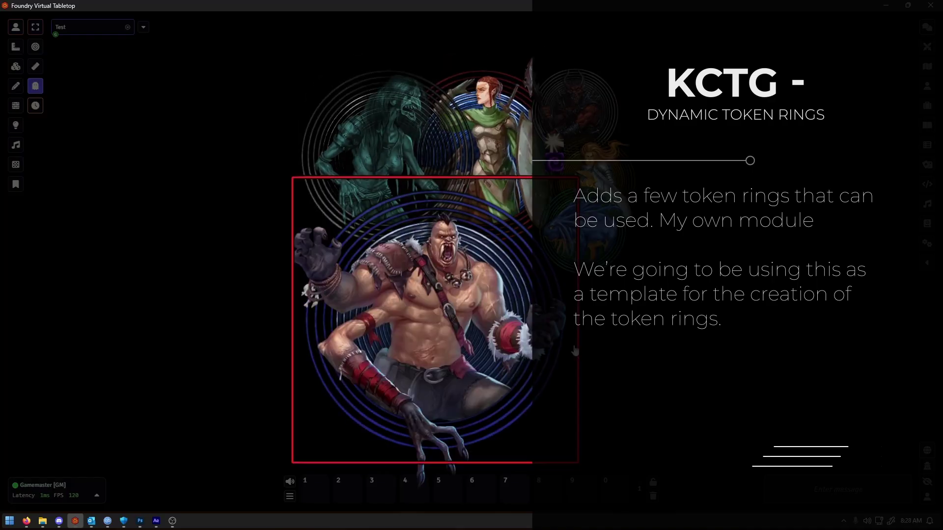
pyautogui.scroll(2, 604, 361)
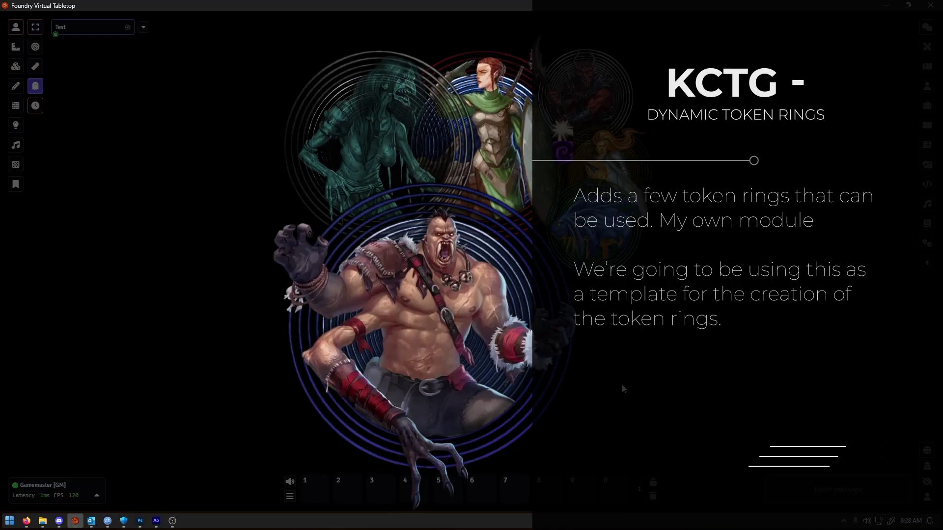
pyautogui.moveTo(682, 361); pyautogui.dragTo(668, 396)
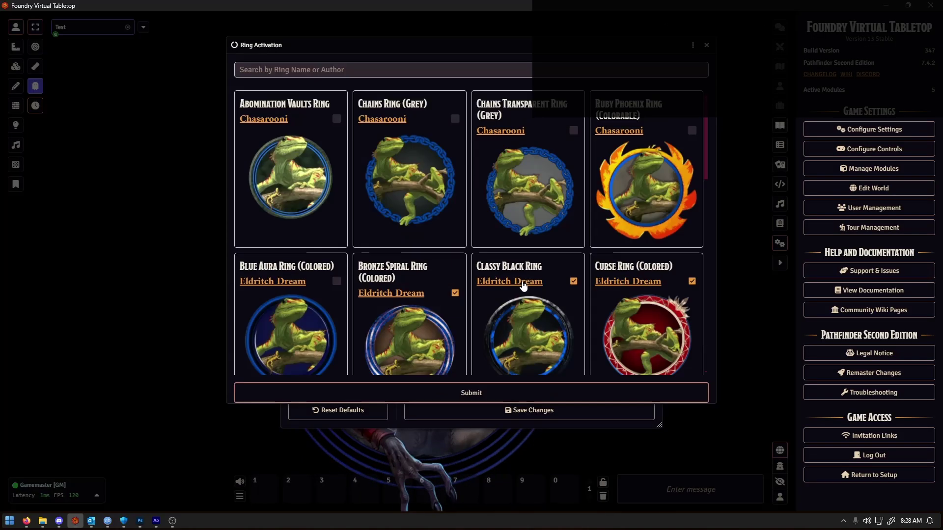
pyautogui.scroll(-12, 523, 286)
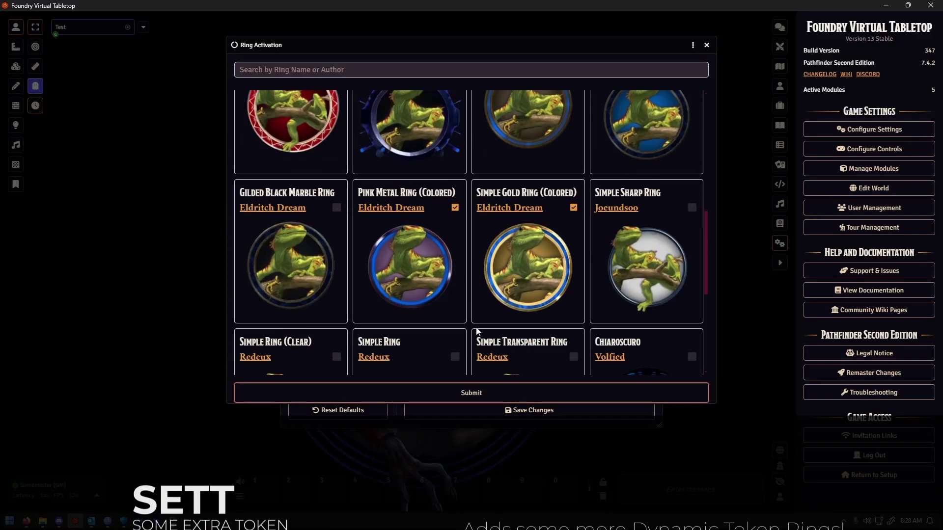
pyautogui.scroll(-3, 513, 334)
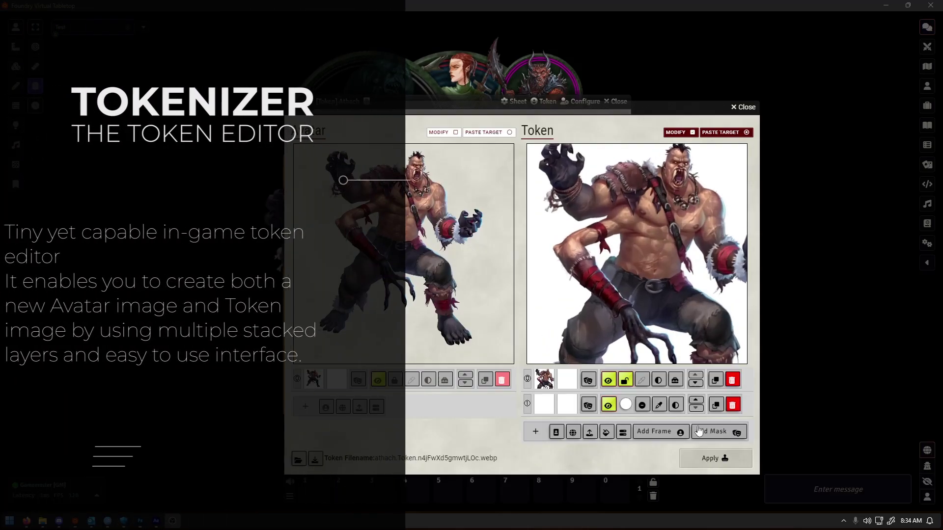
# - Add a mask to the ogre's token image in Tokenizer
pyautogui.click(701, 432)
pyautogui.click(337, 270)
pyautogui.scroll(-3, 639, 322)
pyautogui.moveTo(639, 322); pyautogui.dragTo(653, 345)
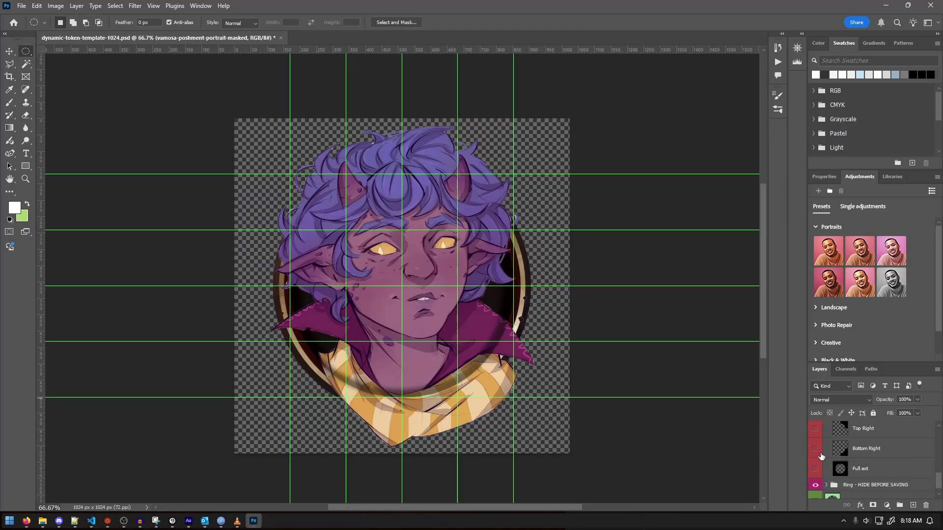
# - Erase the lower parts of the portrait outside the inner circle, using the Full ext mask layer as the selection
pyautogui.click(815, 469)
pyautogui.click(815, 469)
pyautogui.scroll(5, 841, 461)
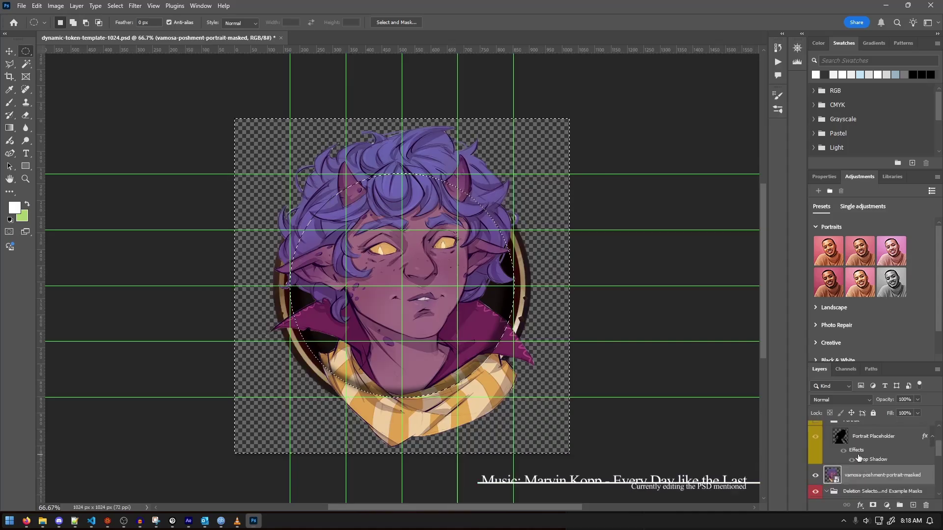
pyautogui.press('e')
pyautogui.click(419, 360)
pyautogui.press('Return')
pyautogui.moveTo(373, 417)
pyautogui.mouseDown()
pyautogui.moveTo(369, 410)
pyautogui.moveTo(453, 403)
pyautogui.mouseUp()
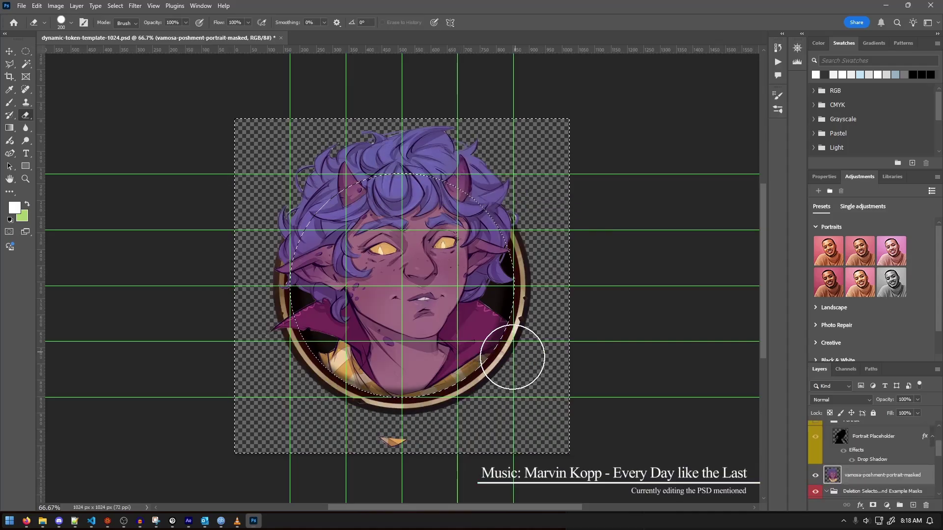
# - Toggle the visibility of the Effects Above group and hide the Ring group in the token template
pyautogui.scroll(2, 815, 461)
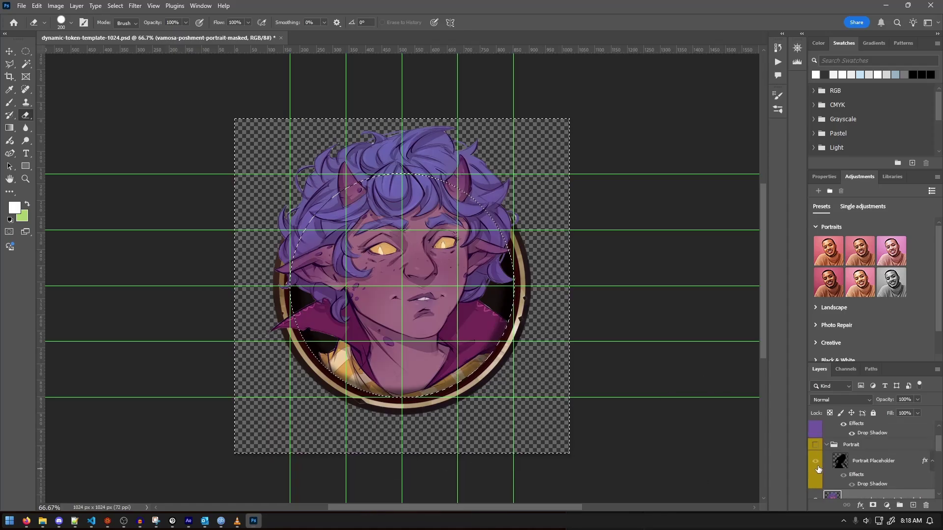
pyautogui.scroll(-5, 816, 437)
pyautogui.scroll(7, 815, 437)
pyautogui.click(815, 427)
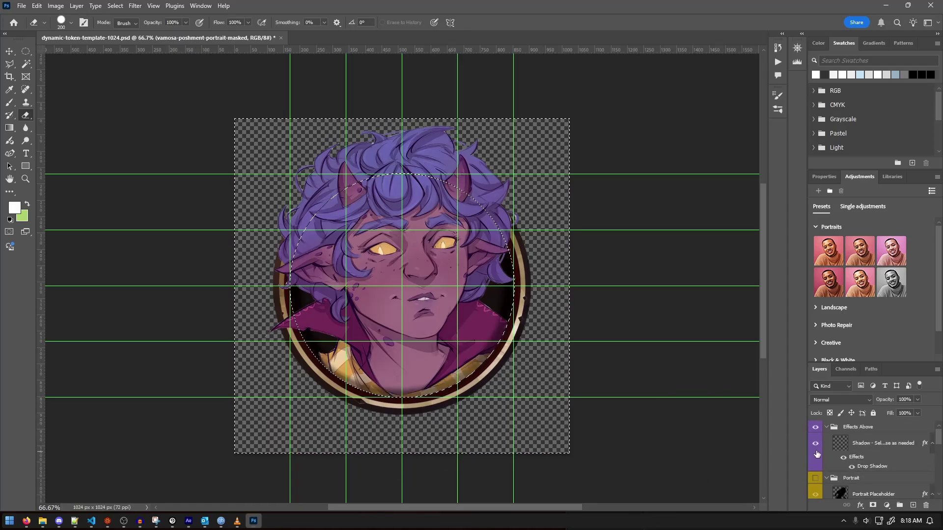
pyautogui.scroll(-3, 815, 469)
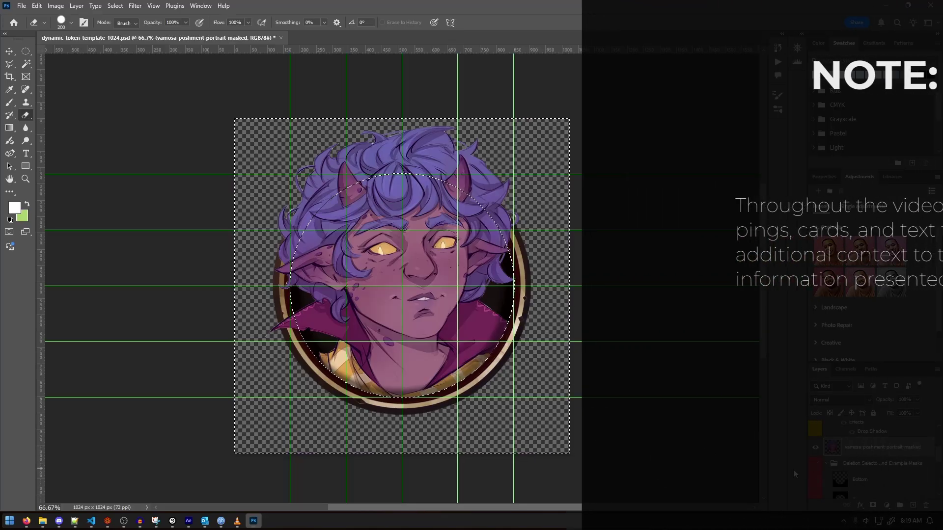
pyautogui.scroll(-3, 822, 475)
pyautogui.click(815, 472)
pyautogui.scroll(1, 450, 393)
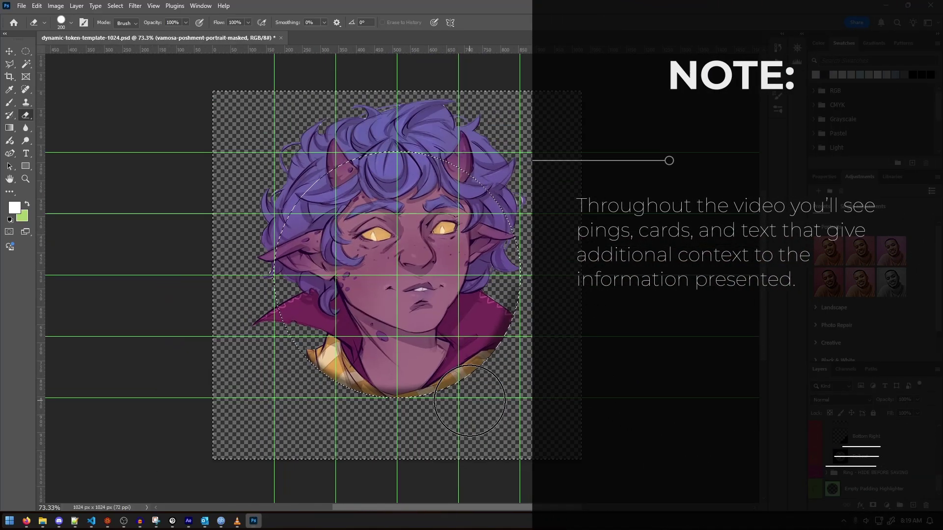
# - Clear the selection around the portrait and hide the guides
pyautogui.click(27, 52)
pyautogui.click(369, 296)
pyautogui.scroll(3, 369, 296)
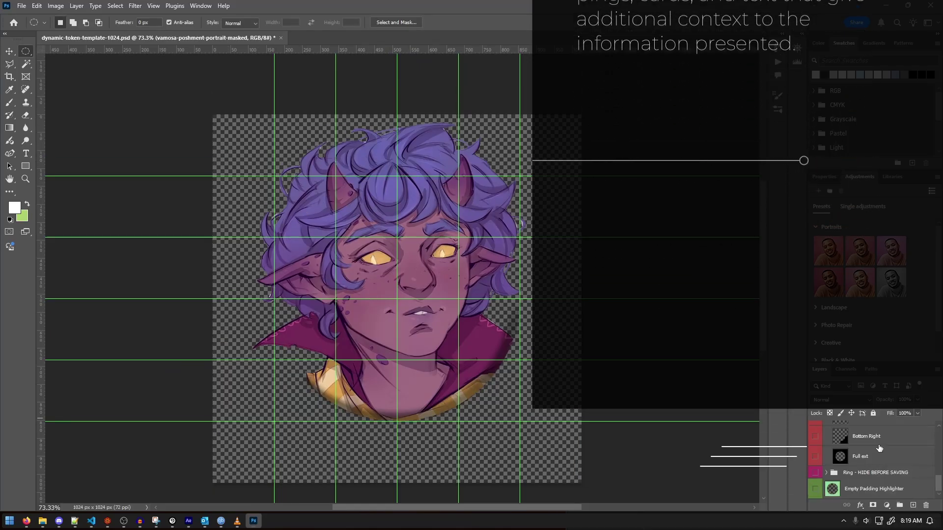
pyautogui.hotkey('ctrl', ';')
pyautogui.scroll(-1, 322, 225)
pyautogui.scroll(3, 321, 225)
pyautogui.scroll(-1, 322, 225)
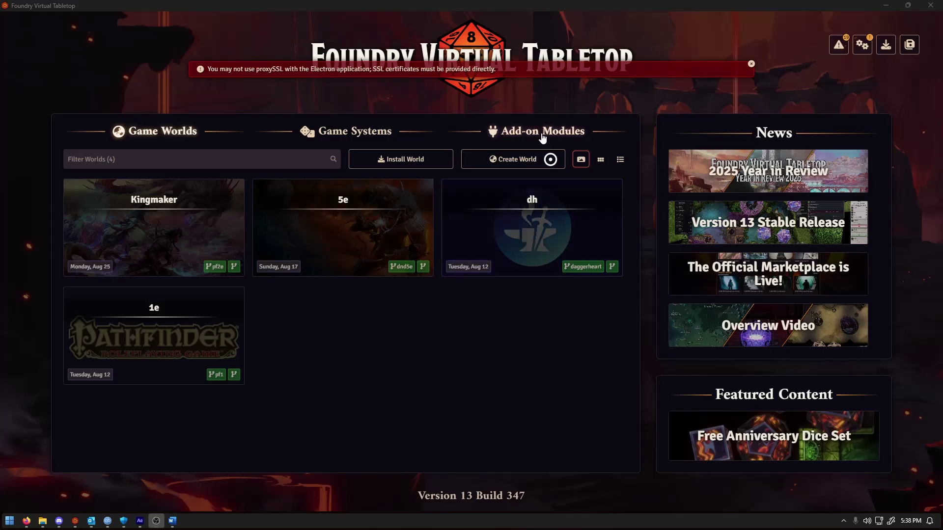
# - Open the add-on module installer in Foundry and search the packages for "token rings", followed by "Tokenizer"
pyautogui.click(540, 133)
pyautogui.click(386, 158)
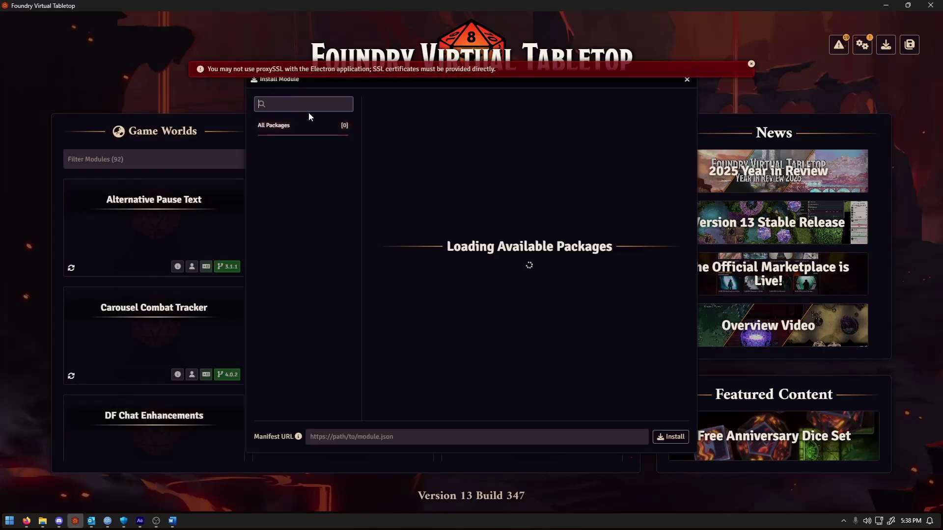
pyautogui.write('token rings')
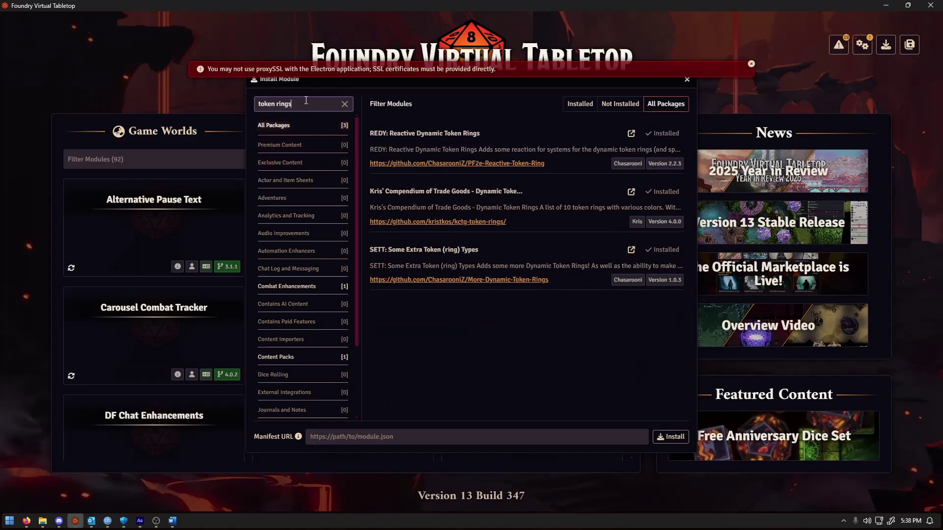
pyautogui.write('Tokenizer')
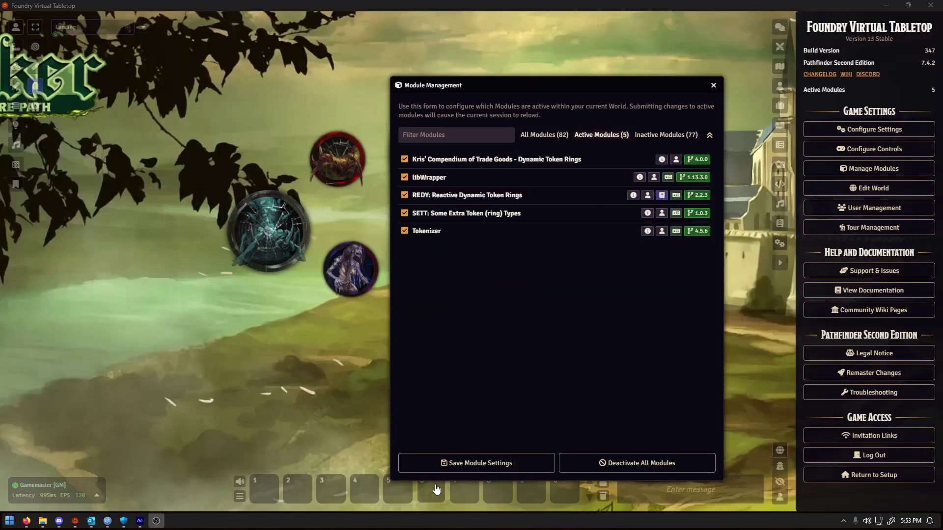
# - Browse the ring styles under Configure Rings with SETT and the Dynamic Token Rings choices in the core game settings
pyautogui.click(475, 462)
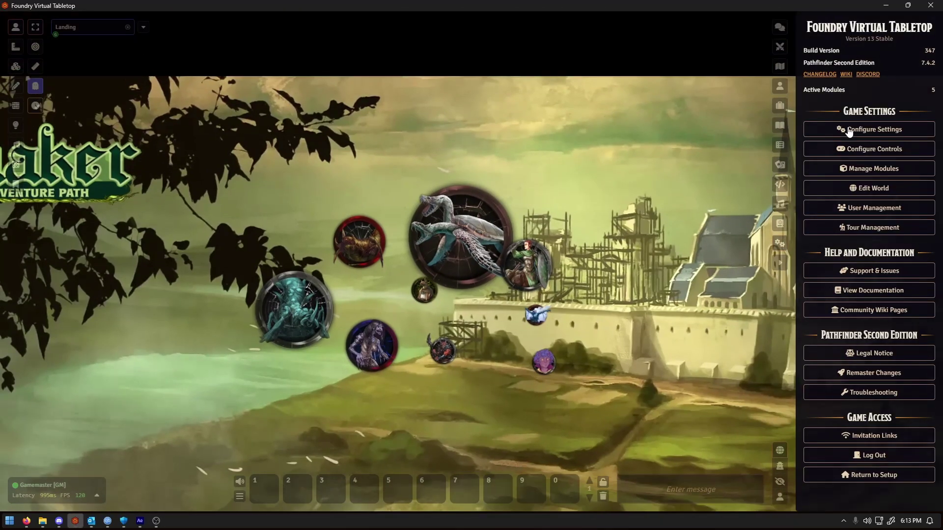
pyautogui.click(846, 129)
pyautogui.scroll(-8, 516, 266)
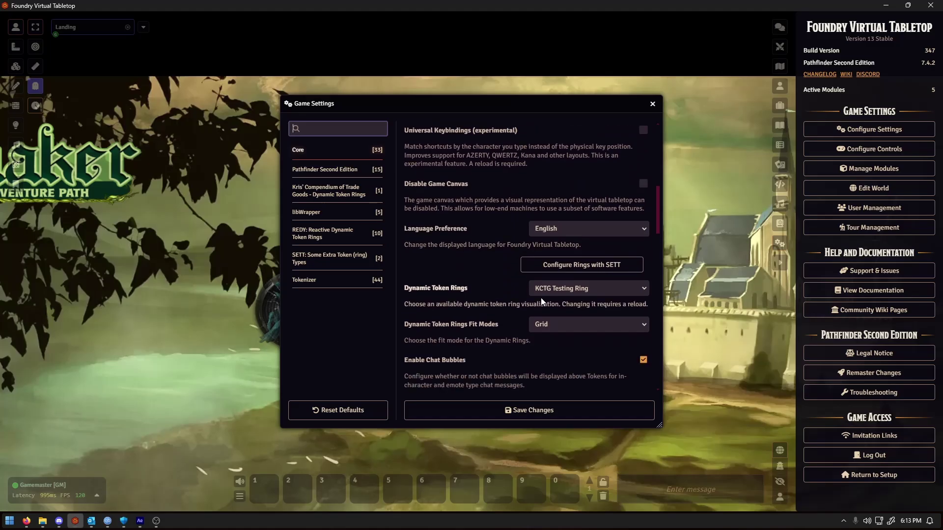
pyautogui.click(591, 271)
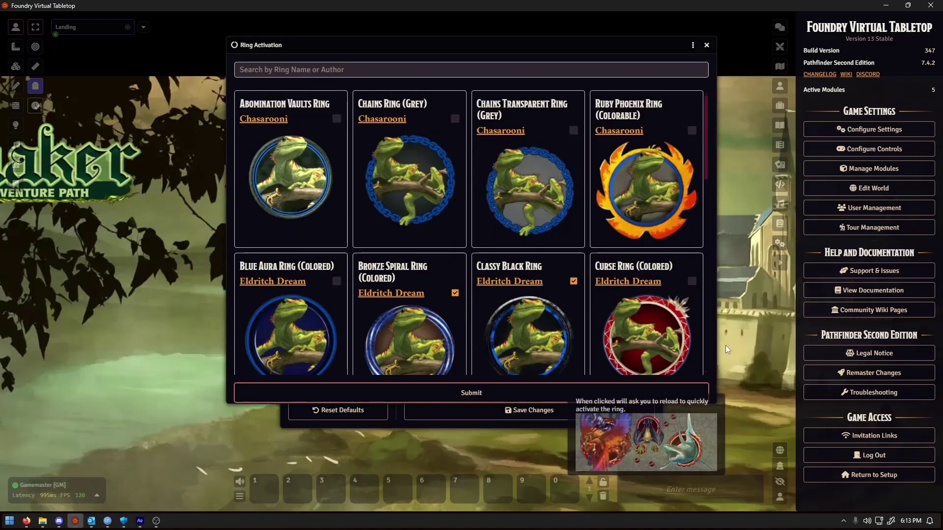
pyautogui.scroll(-10, 708, 325)
pyautogui.scroll(-3, 697, 322)
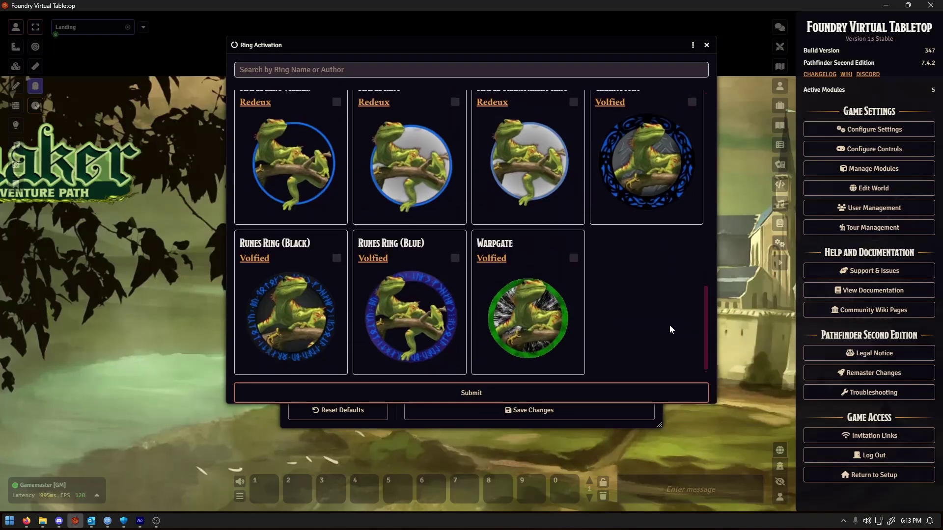
pyautogui.scroll(15, 709, 308)
pyautogui.scroll(-12, 376, 212)
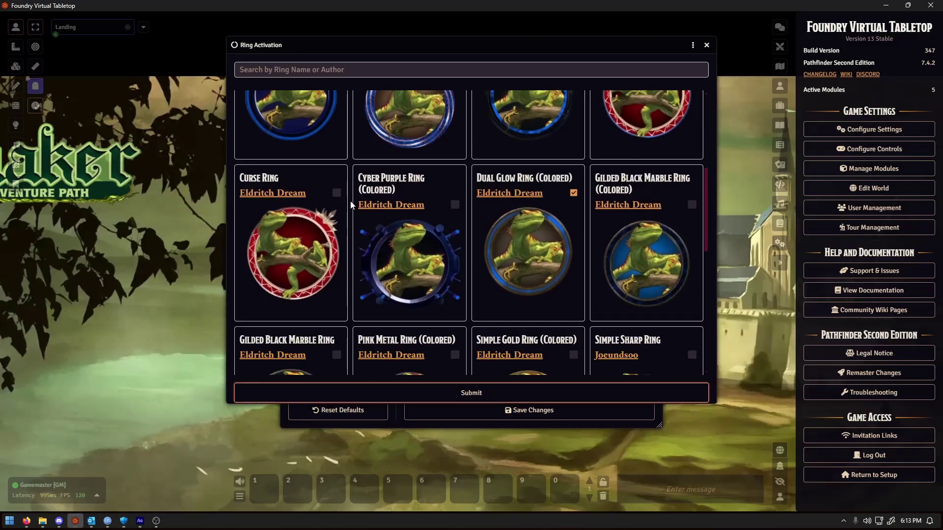
pyautogui.click(706, 45)
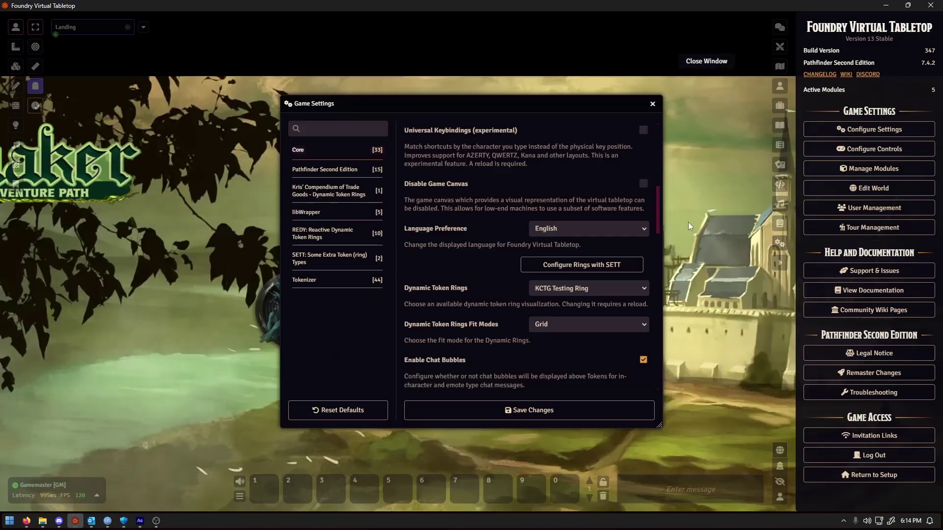
pyautogui.click(581, 287)
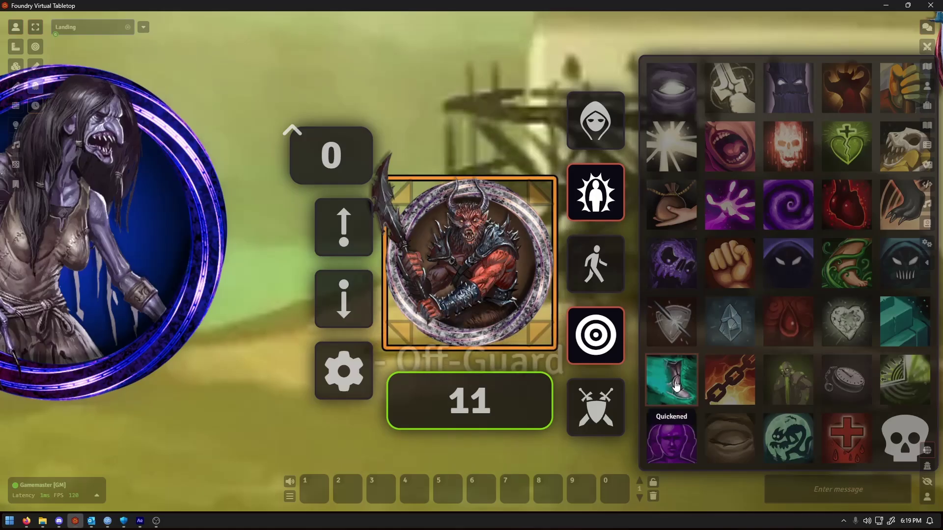
# - Apply and remove the Quickened and Paralyzed conditions on the horned demon's token
pyautogui.click(671, 380)
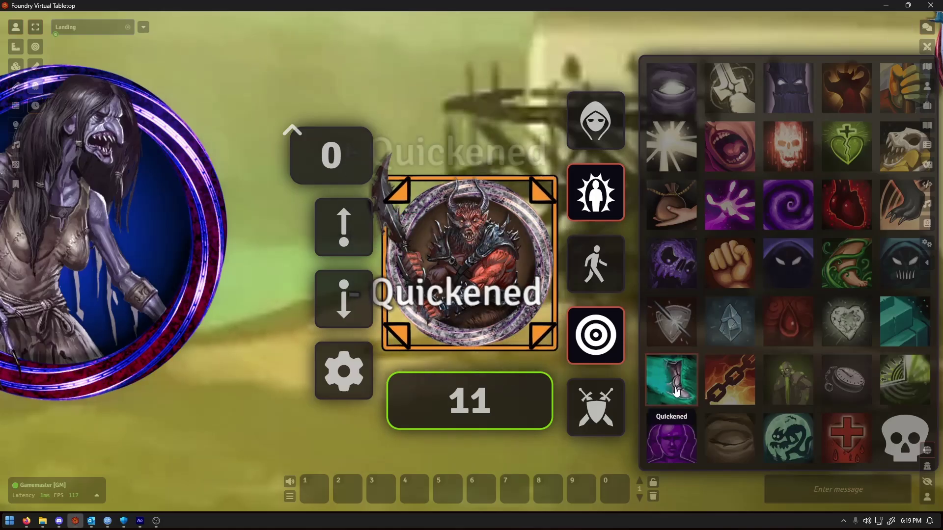
pyautogui.click(729, 322)
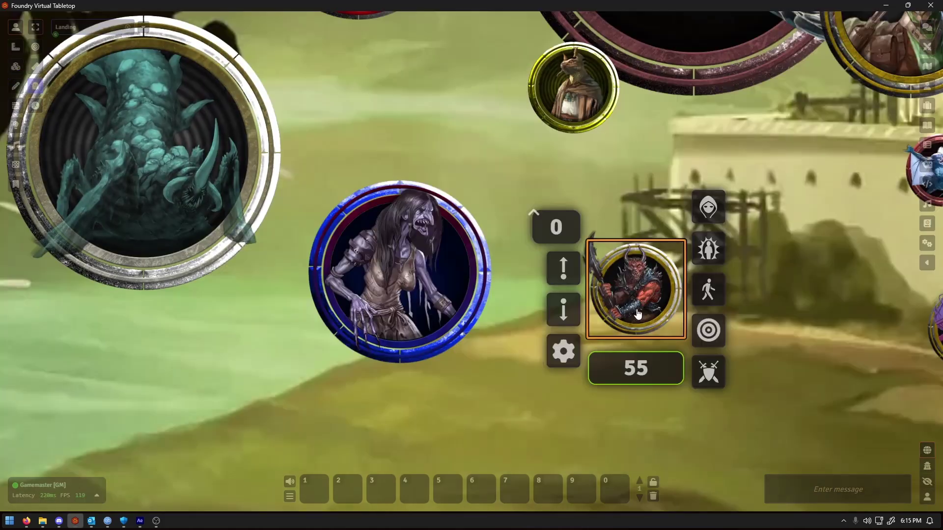
# - Reduce the horned demon token's hit points by 5 and heal it by 5
pyautogui.click(597, 368)
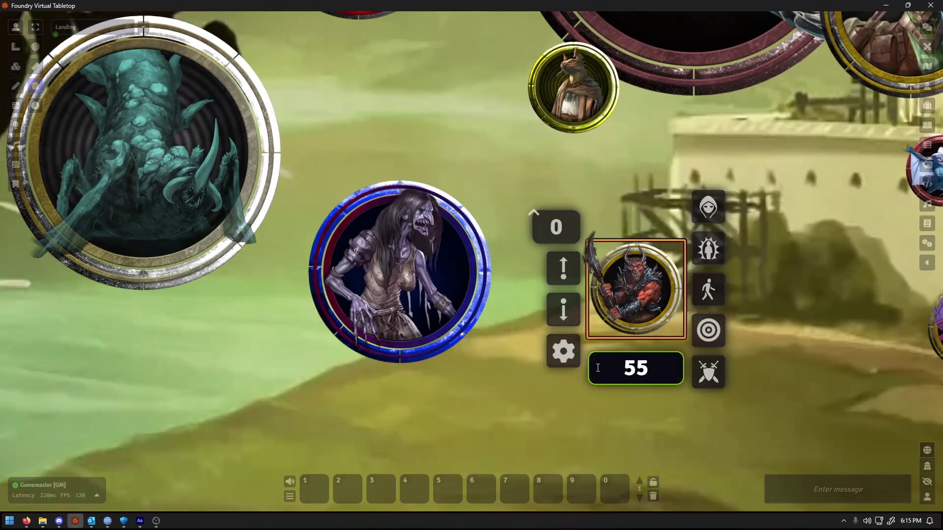
pyautogui.write('-5')
pyautogui.press('Return')
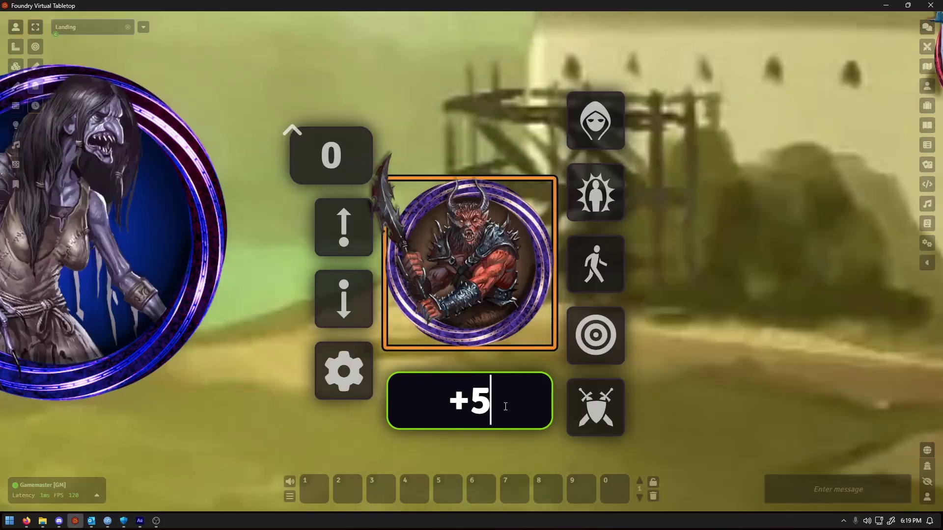
pyautogui.press('Return')
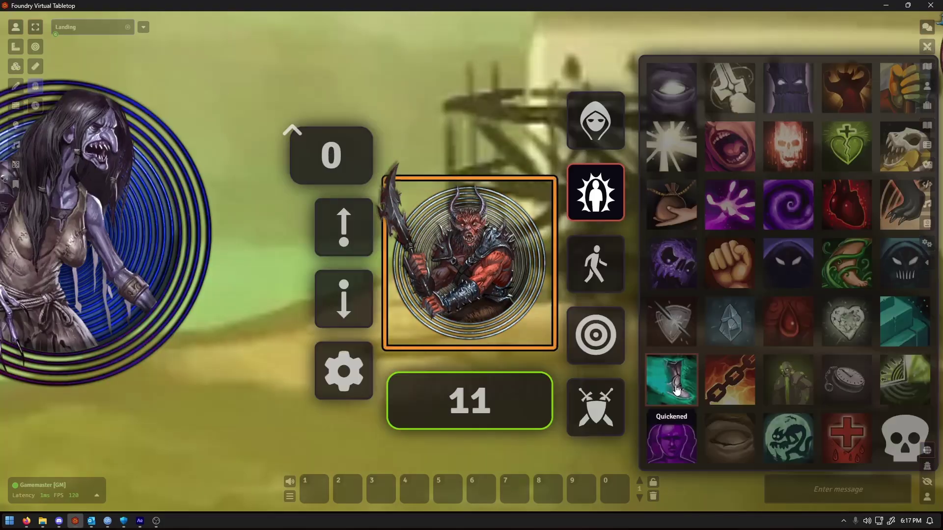
# - Apply and remove the Quickened and Stupefied conditions on the horned demon's token
pyautogui.click(675, 389)
pyautogui.click(675, 389)
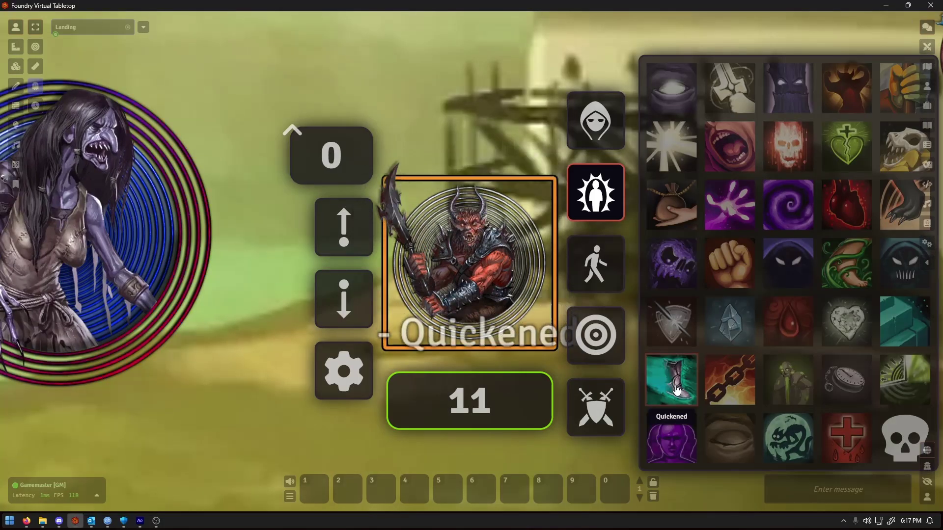
pyautogui.click(668, 453)
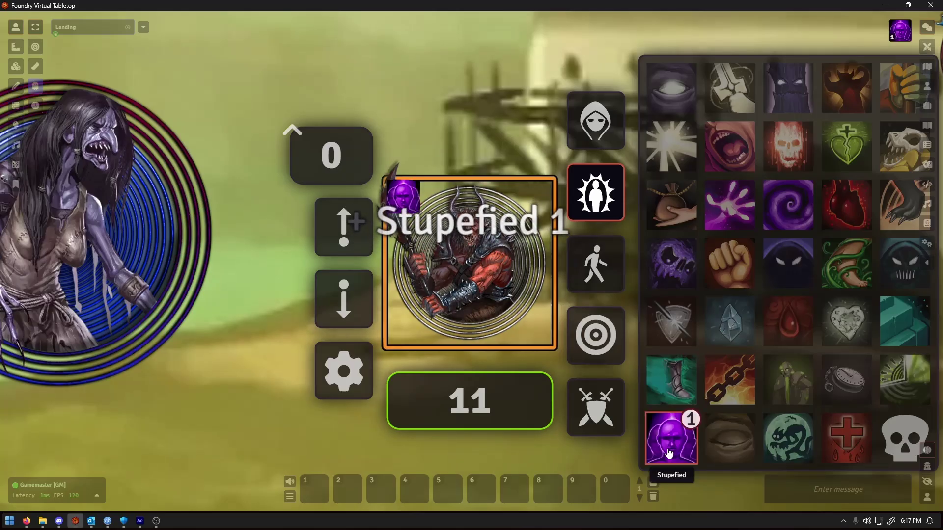
pyautogui.click(667, 453)
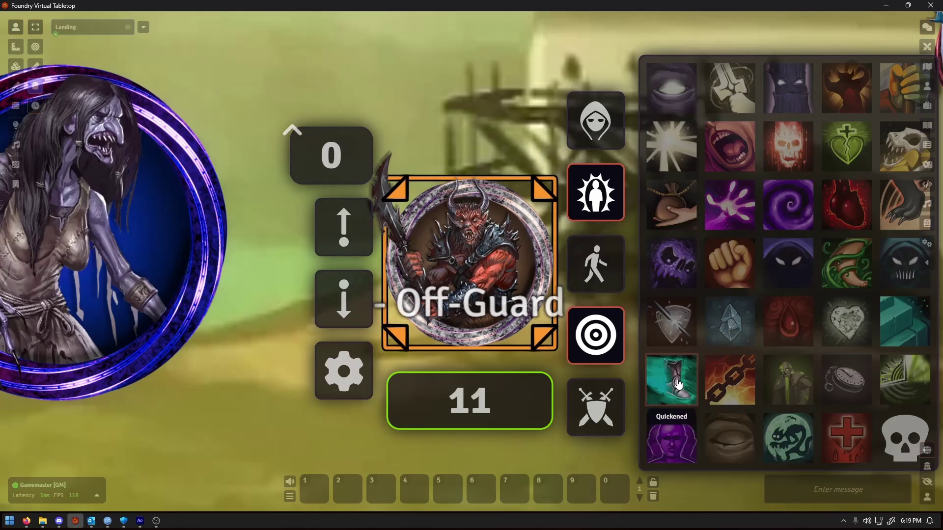
# - Apply and remove the Quickened, Paralyzed and Hidden conditions on the horned demon's token
pyautogui.click(675, 386)
pyautogui.click(675, 385)
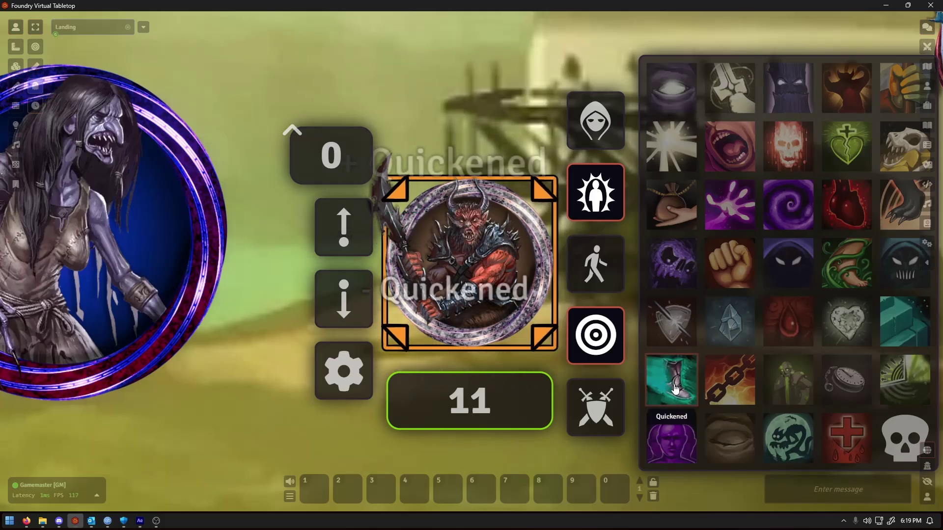
pyautogui.click(728, 337)
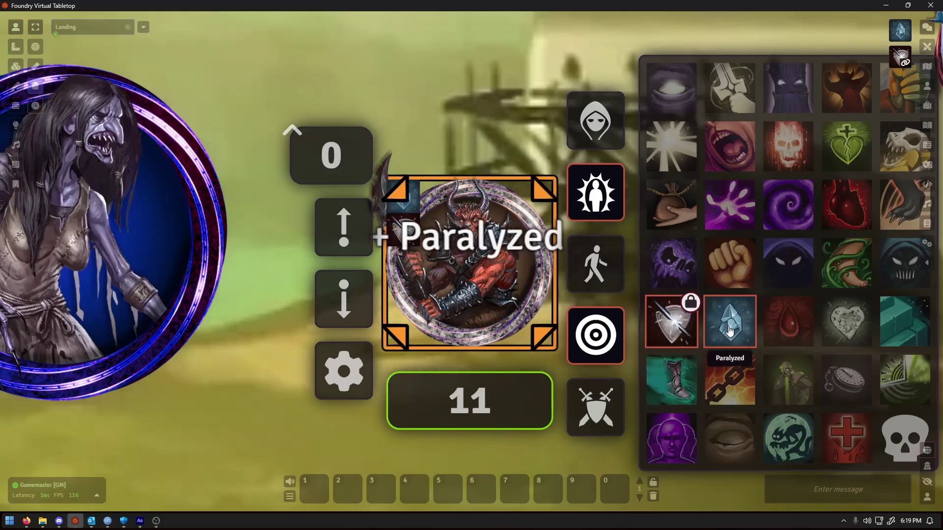
pyautogui.click(791, 271)
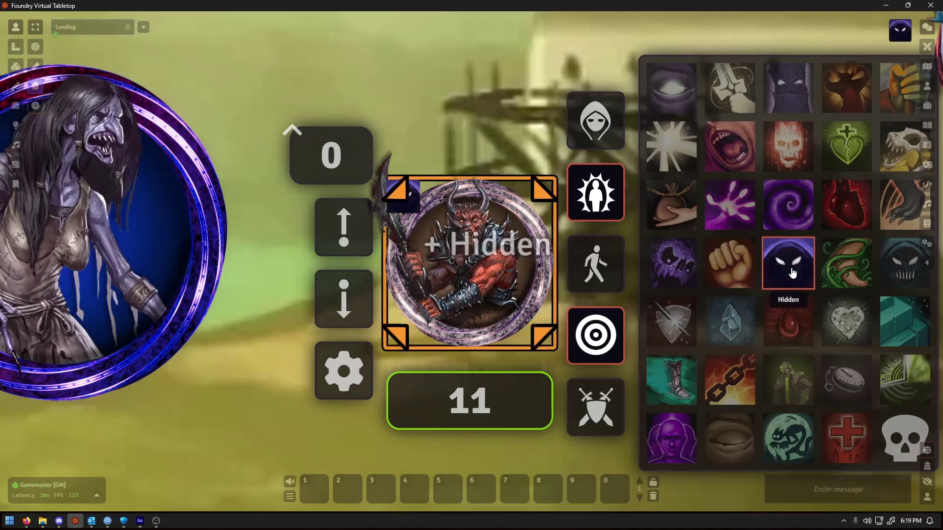
pyautogui.click(790, 272)
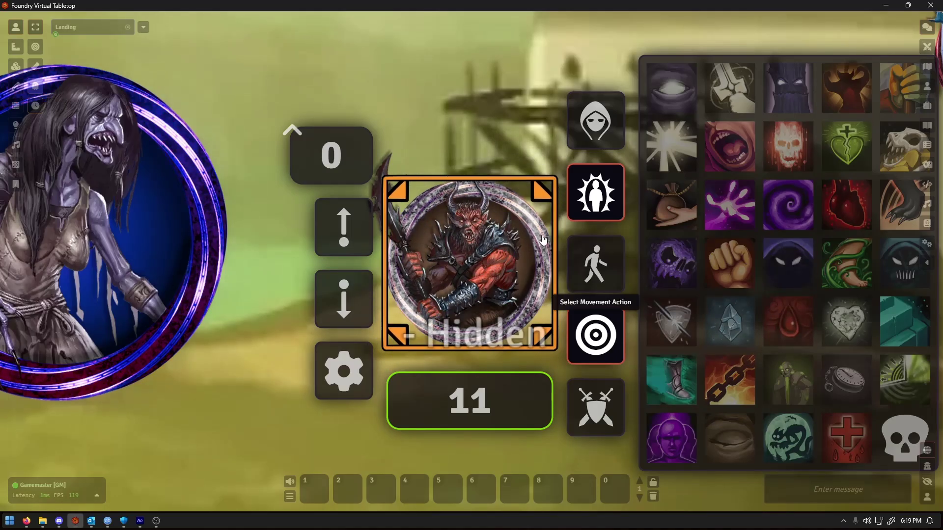
# - Close the condition list and toggle the target marker on the horned demon's token
pyautogui.click(629, 266)
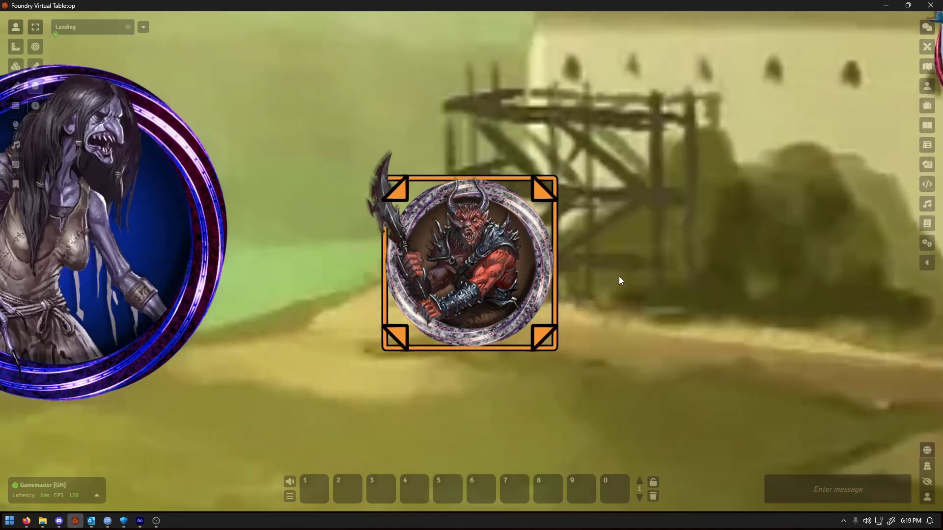
pyautogui.rightClick(552, 284)
pyautogui.rightClick(552, 285)
pyautogui.rightClick(526, 279)
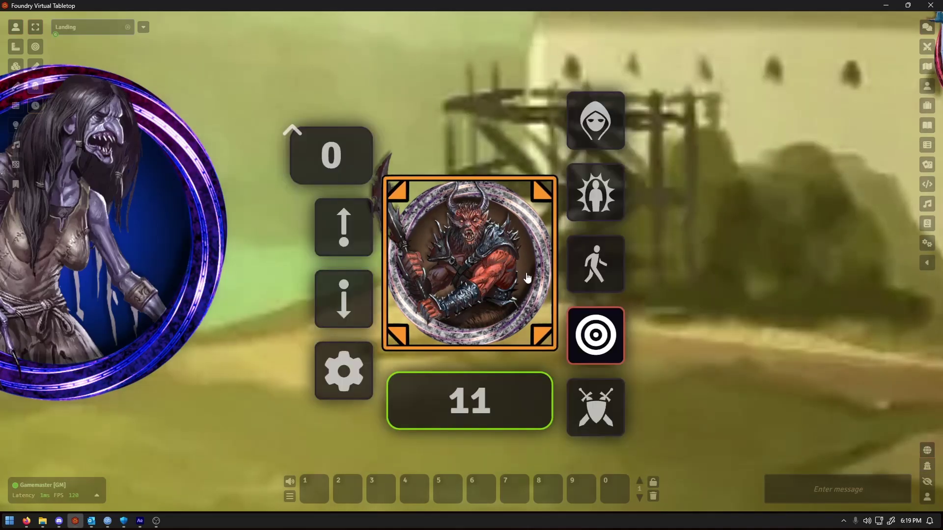
pyautogui.click(605, 335)
pyautogui.click(708, 326)
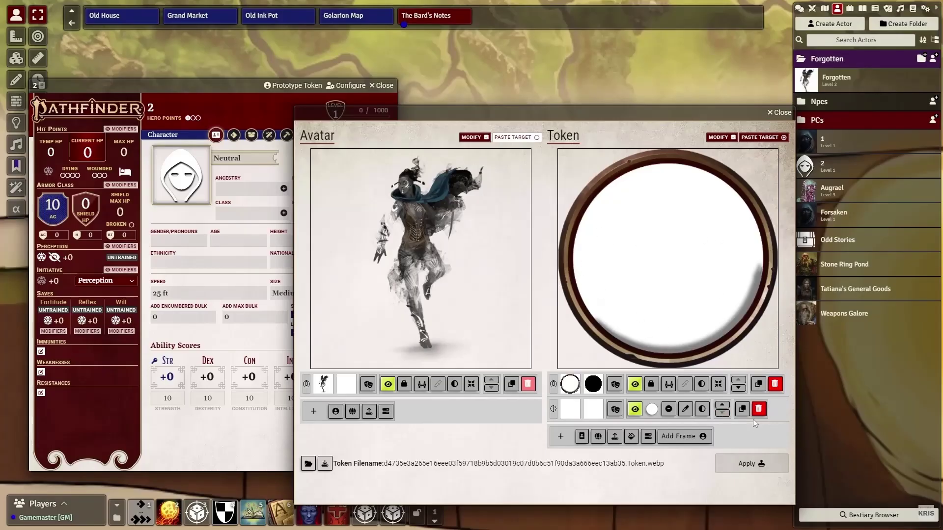
# - Replace the token's white base layer with the solid black disc from the frame images, placed beneath the ring layer
pyautogui.click(682, 437)
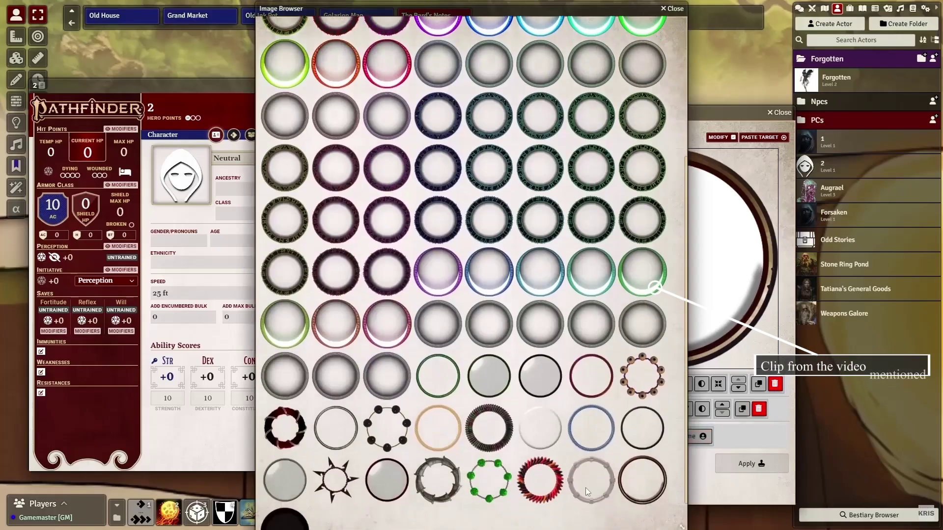
pyautogui.scroll(-1, 585, 487)
pyautogui.click(285, 490)
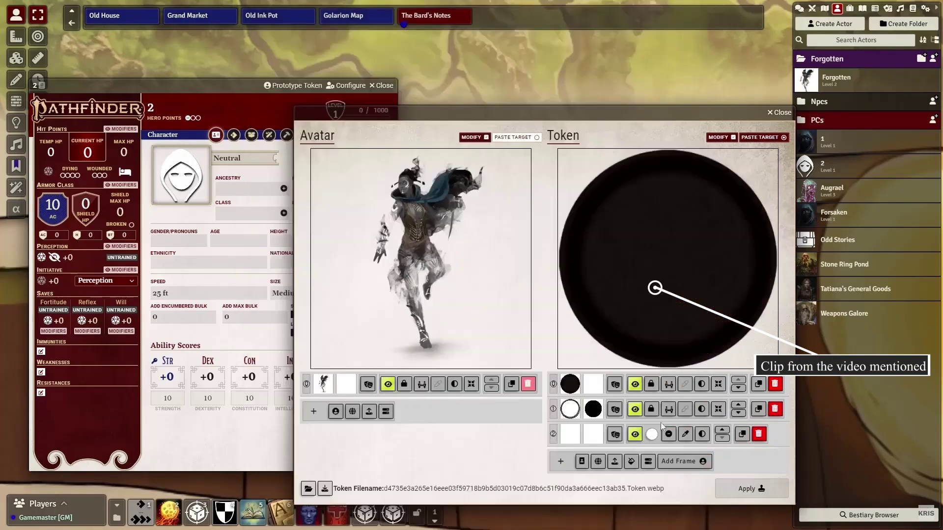
pyautogui.click(738, 406)
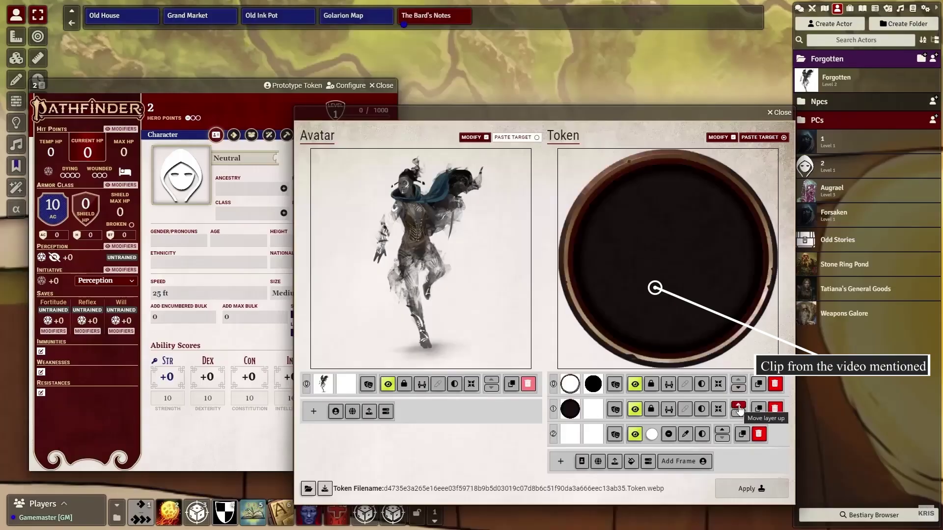
pyautogui.click(759, 435)
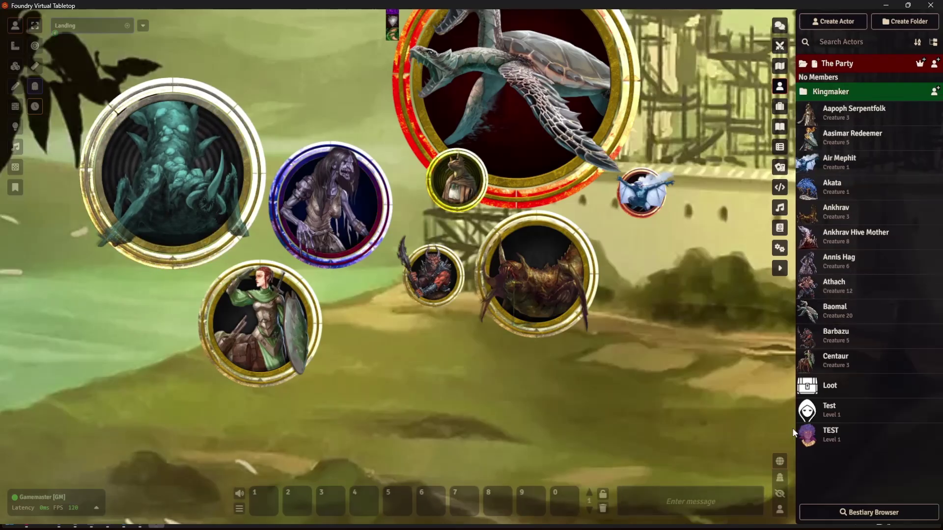
# - Open the Test actor with the hooded placeholder portrait and edit its portrait in Tokenizer
pyautogui.click(826, 434)
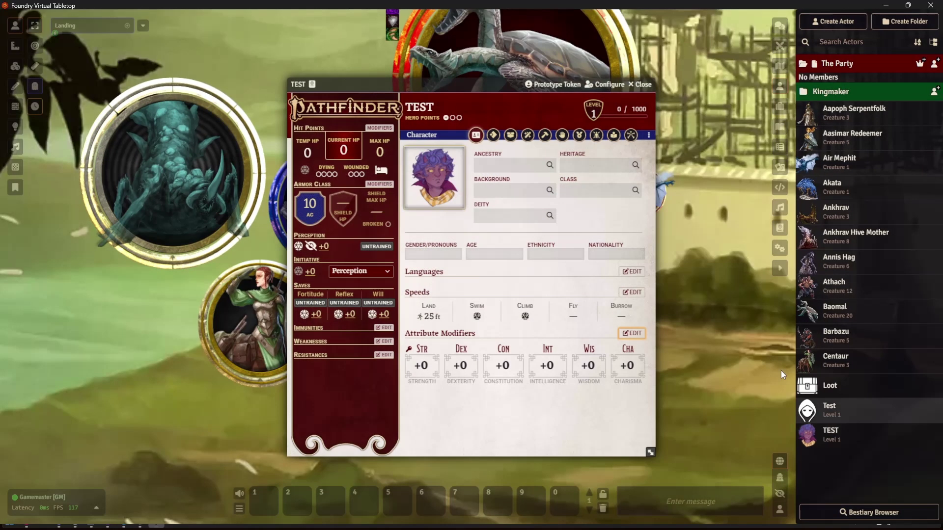
pyautogui.click(635, 87)
pyautogui.click(815, 409)
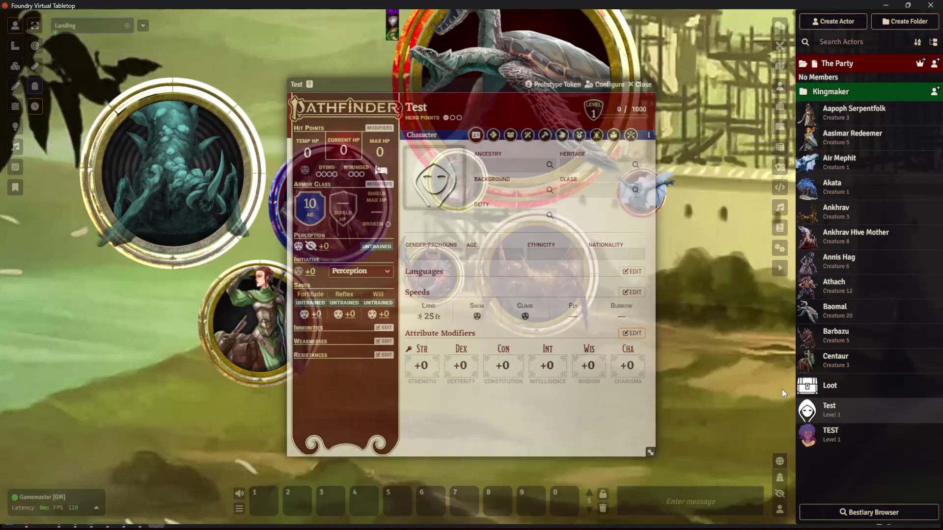
pyautogui.click(425, 165)
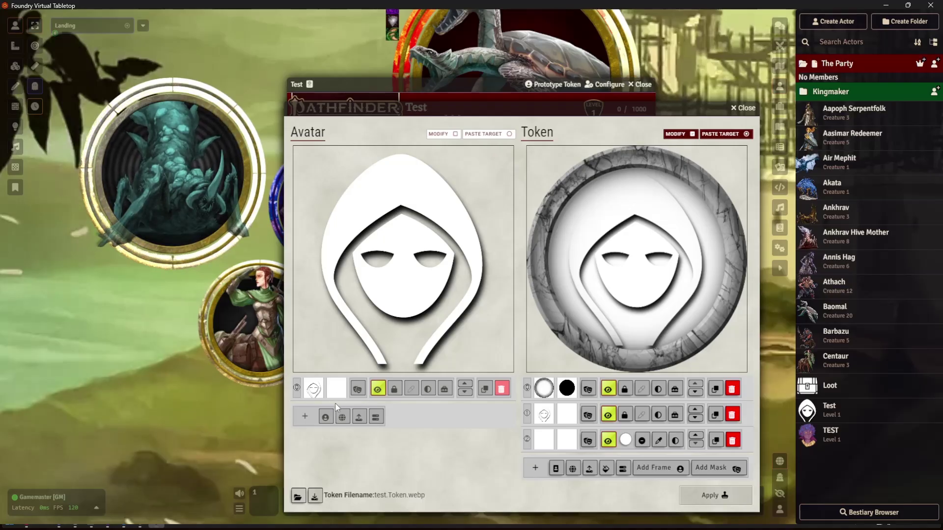
# - Enable modification of the avatar and replace its hooded placeholder layer with the purple-haired portrait
pyautogui.click(446, 133)
pyautogui.click(326, 414)
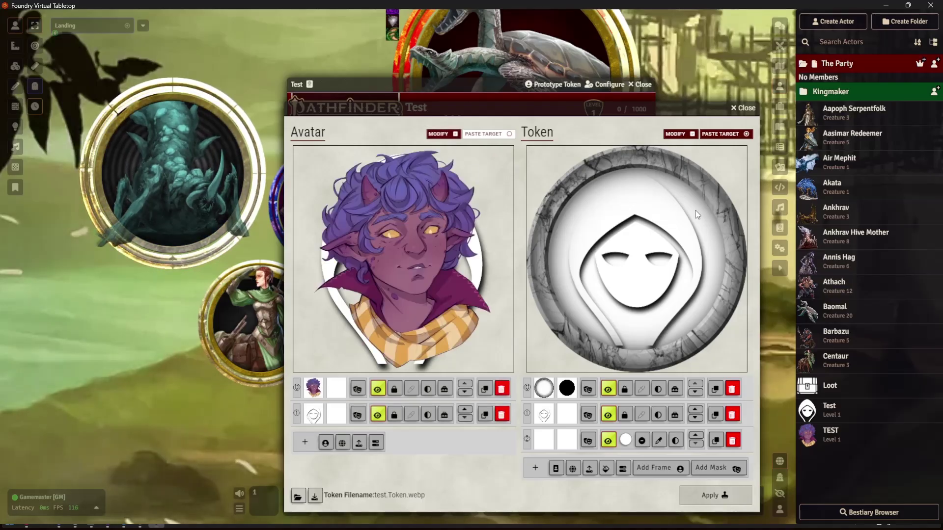
pyautogui.click(501, 414)
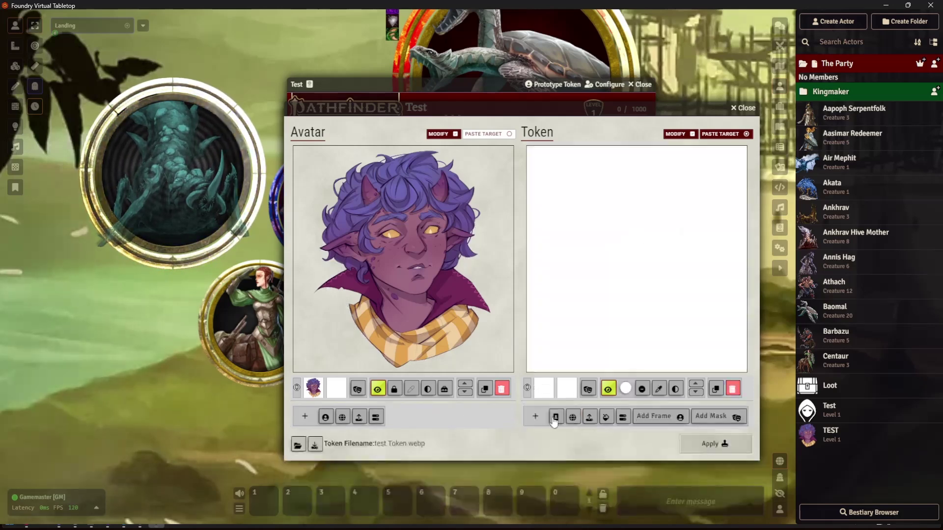
# - Use the avatar portrait as the token image and delete the token's remaining white base layer
pyautogui.click(554, 417)
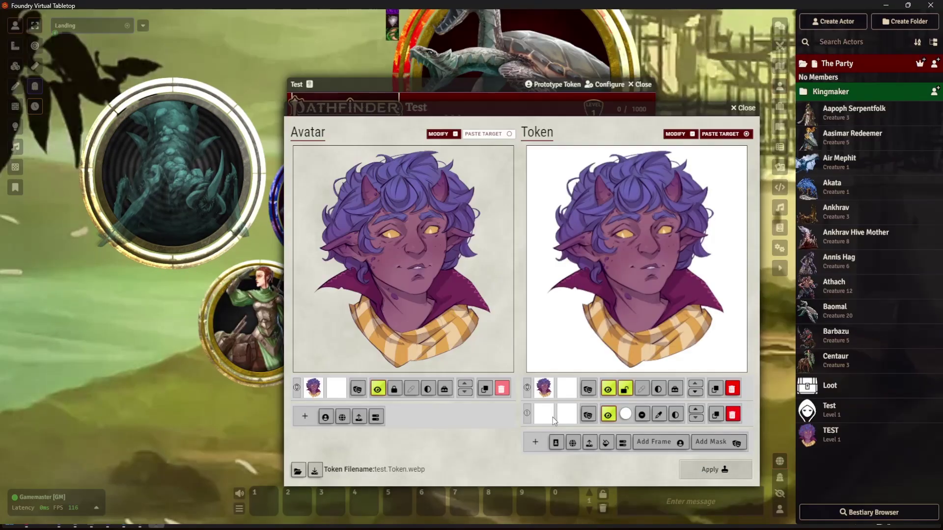
pyautogui.click(737, 416)
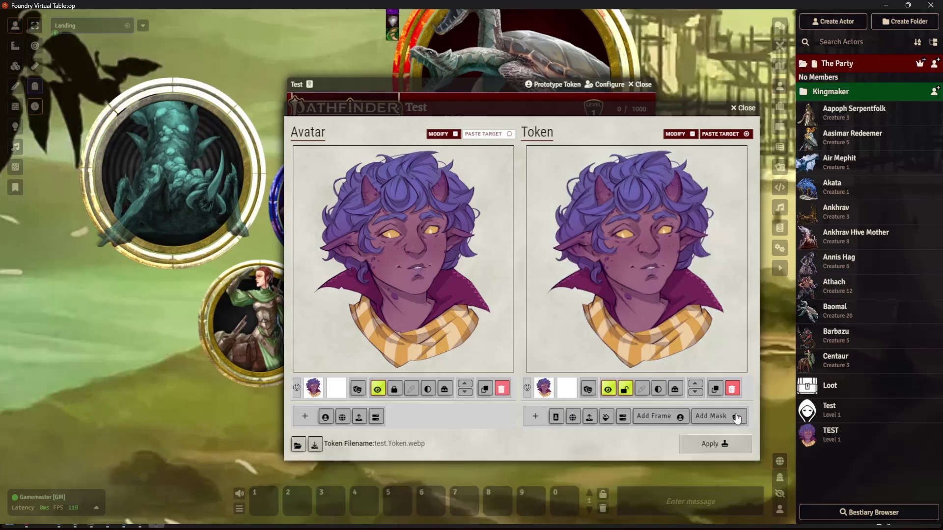
# - Add a mask to the token that keeps the full upper half and a half-circle below, and apply it
pyautogui.click(710, 416)
pyautogui.click(339, 278)
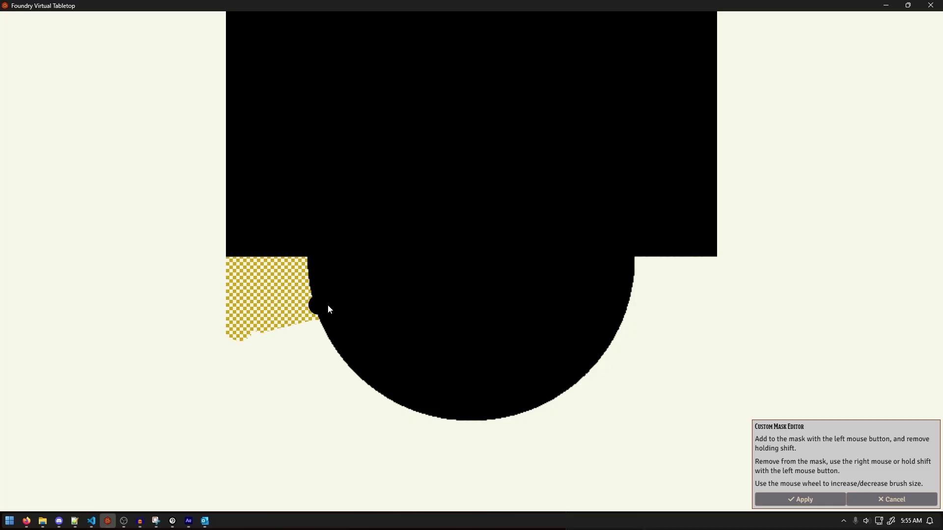
pyautogui.click(800, 500)
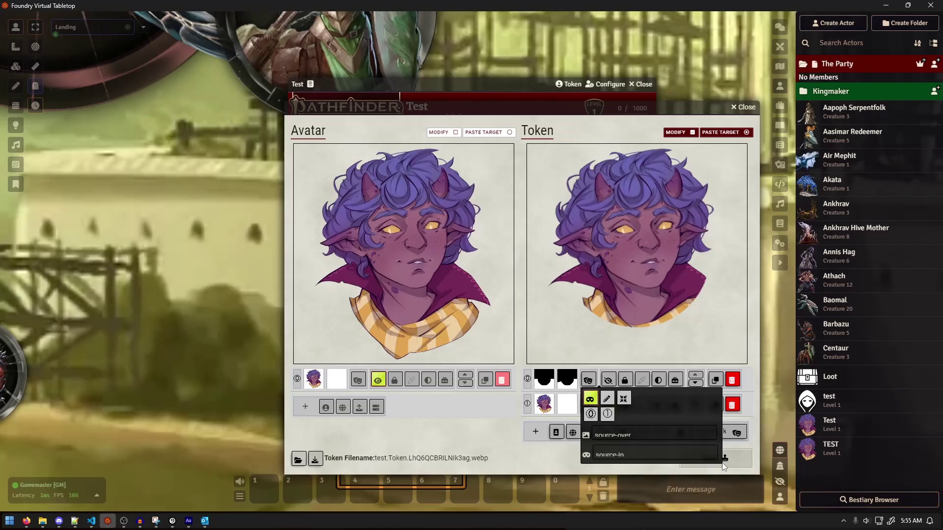
# - Save the Tokenizer artwork and enable the dynamic token ring in the Test token's appearance settings
pyautogui.click(697, 459)
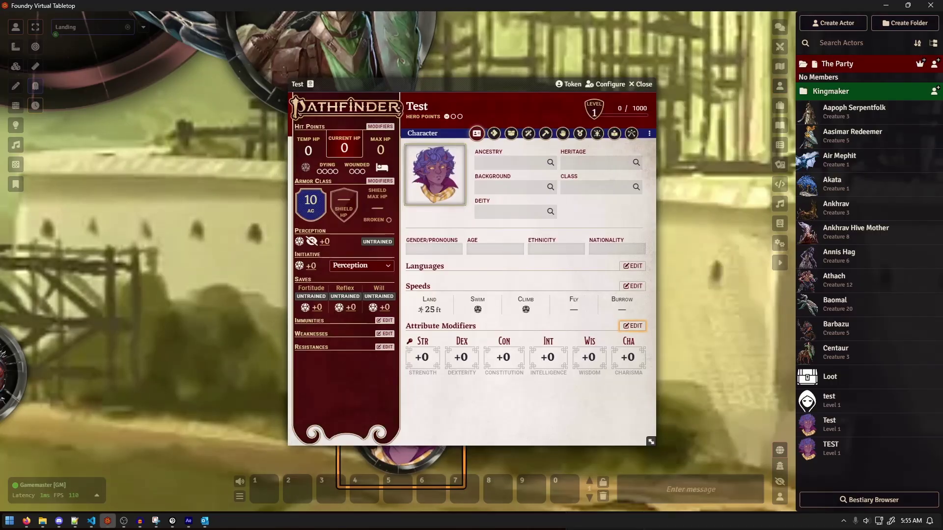
pyautogui.click(123, 521)
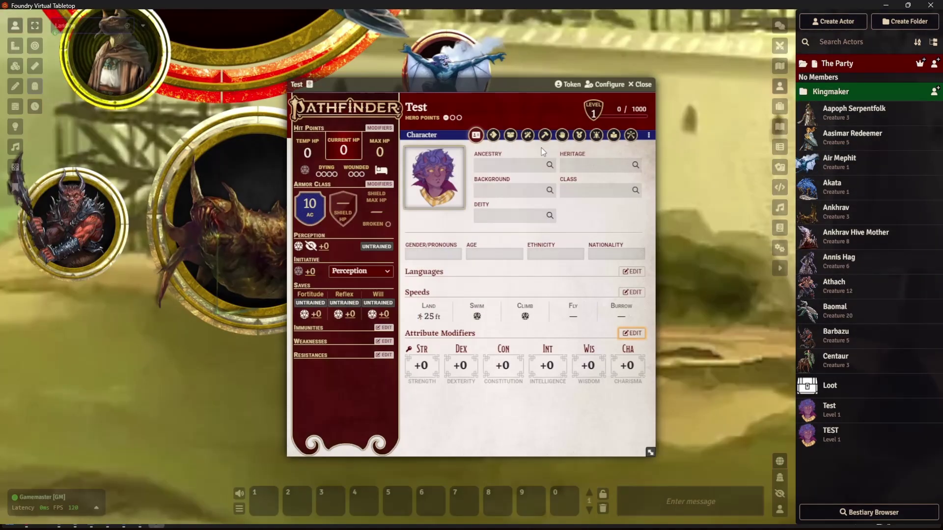
pyautogui.click(569, 84)
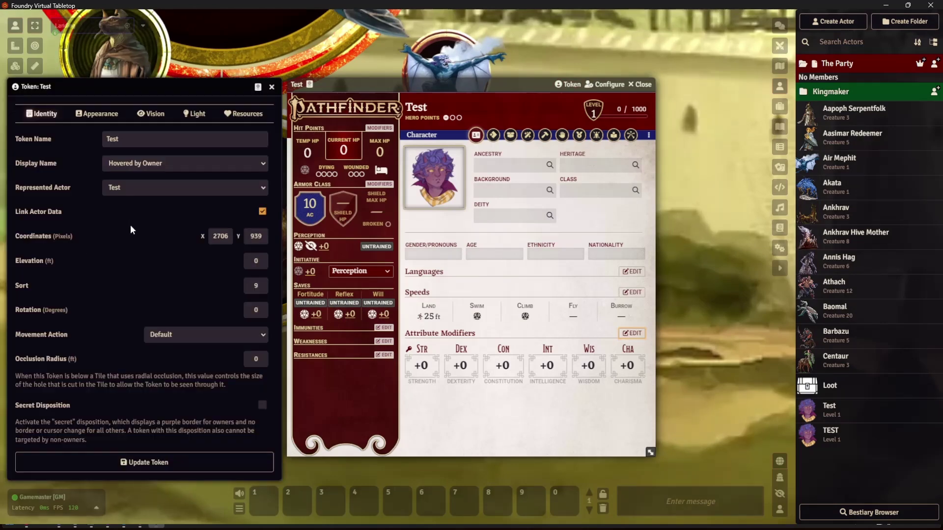
pyautogui.click(94, 113)
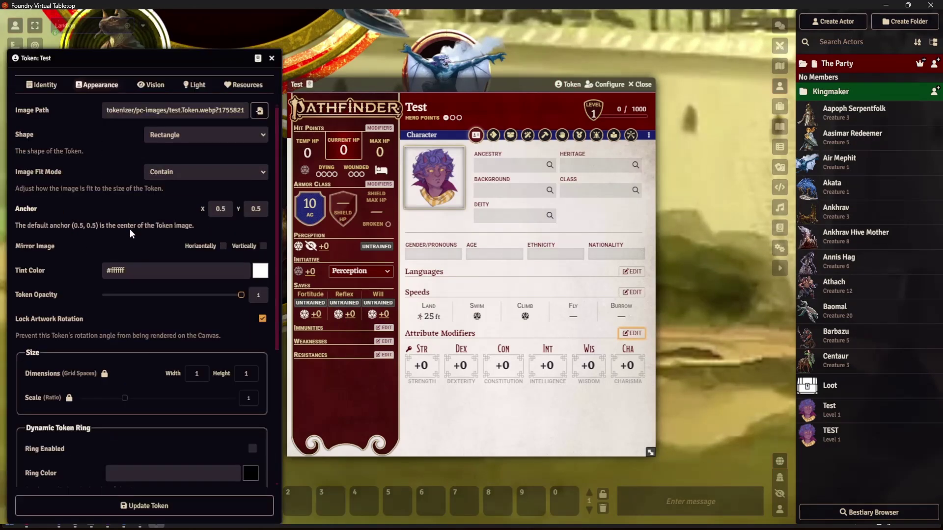
pyautogui.scroll(-4, 129, 229)
pyautogui.click(252, 246)
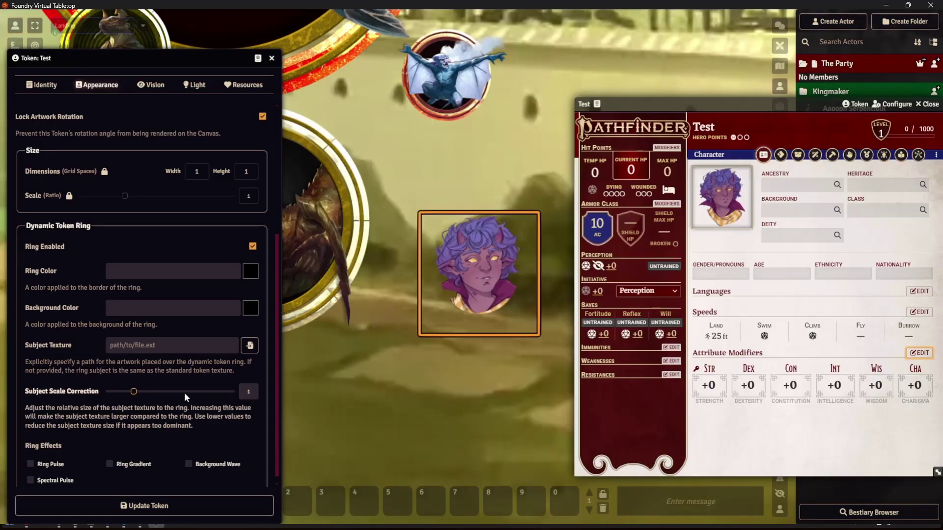
pyautogui.moveTo(528, 340); pyautogui.dragTo(478, 351)
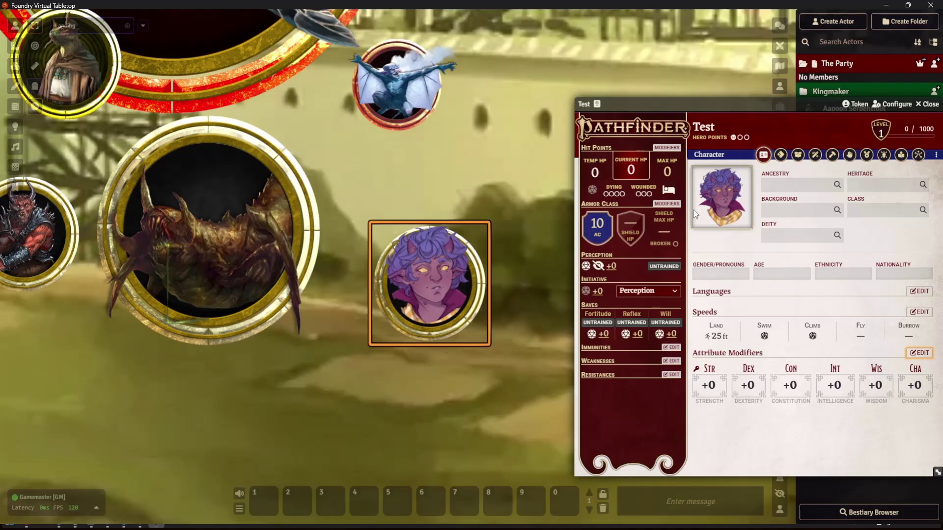
# - Set the Test token's ring subject scale correction to 1.08 and update the token
pyautogui.click(855, 104)
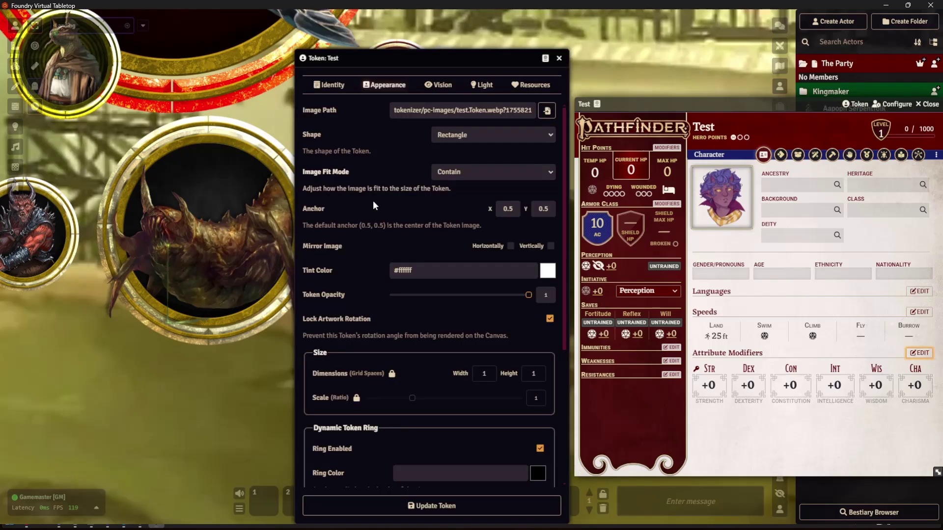
pyautogui.scroll(-3, 375, 395)
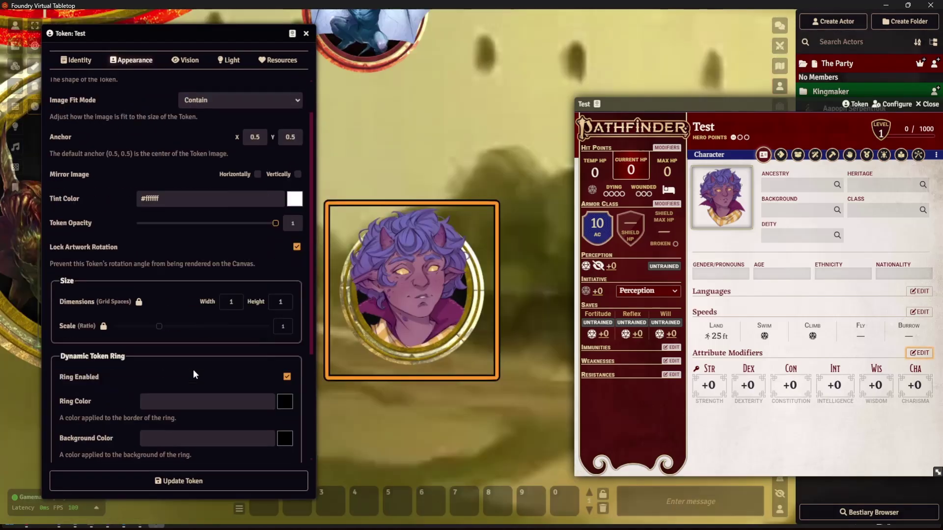
pyautogui.scroll(-3, 193, 370)
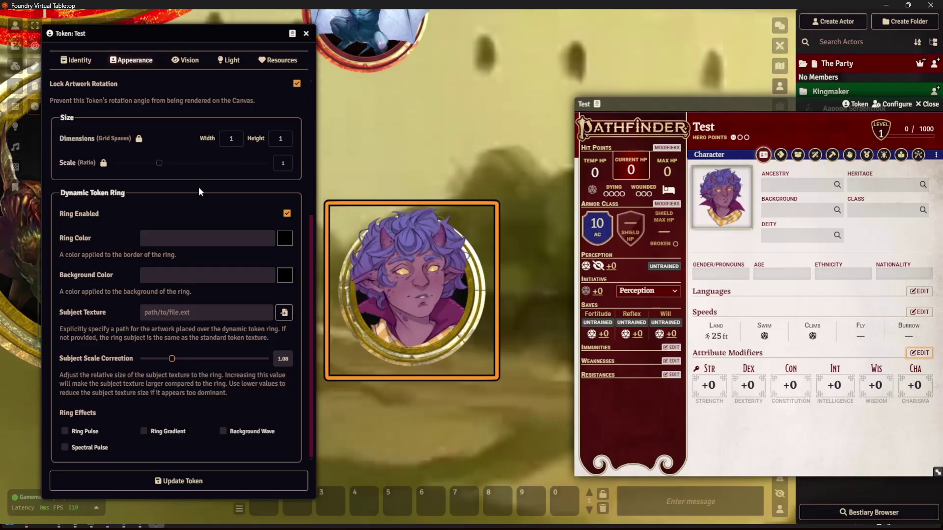
pyautogui.scroll(3, 200, 190)
pyautogui.scroll(-1, 211, 211)
pyautogui.click(219, 474)
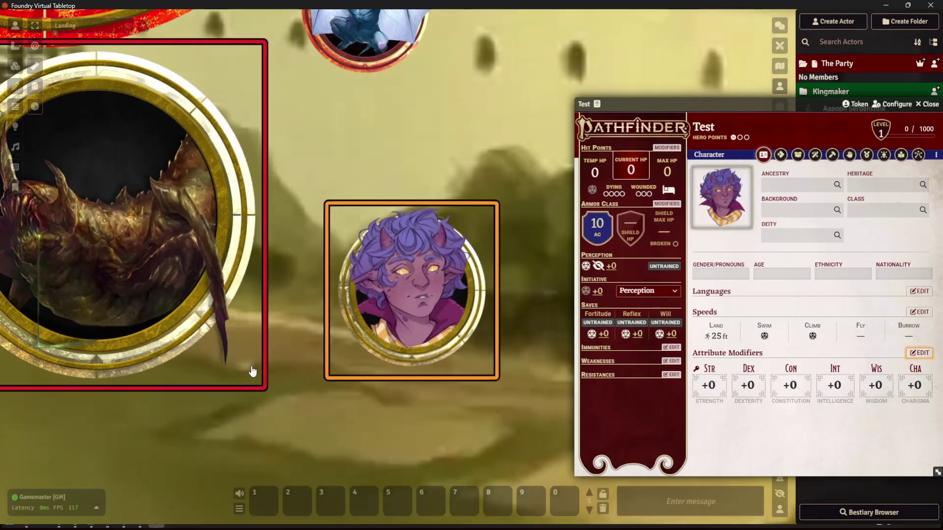
# - Examine the Test token's ring artwork alongside the other ringed creature tokens on the scene
pyautogui.rightClick(231, 345)
pyautogui.moveTo(231, 345); pyautogui.dragTo(303, 312)
pyautogui.scroll(-3, 282, 323)
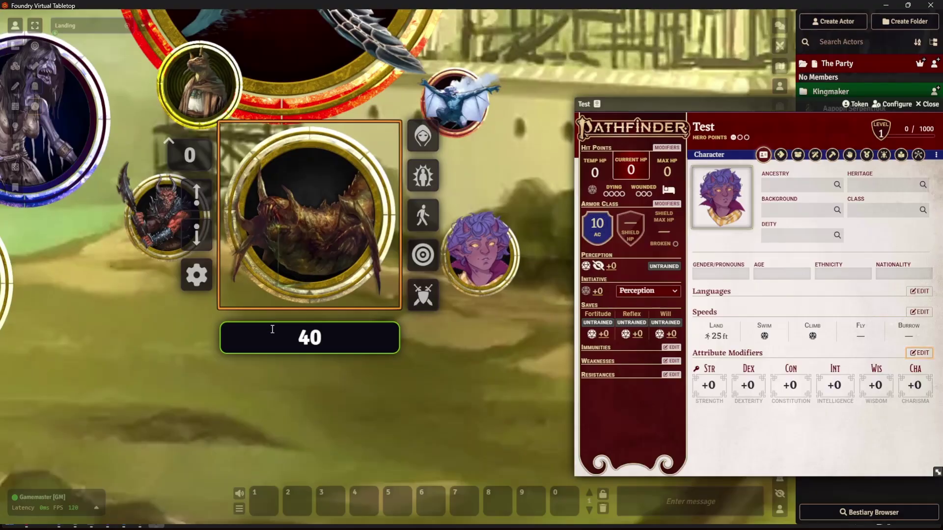
pyautogui.scroll(-5, 432, 359)
pyautogui.moveTo(452, 363); pyautogui.dragTo(445, 389)
pyautogui.scroll(3, 444, 388)
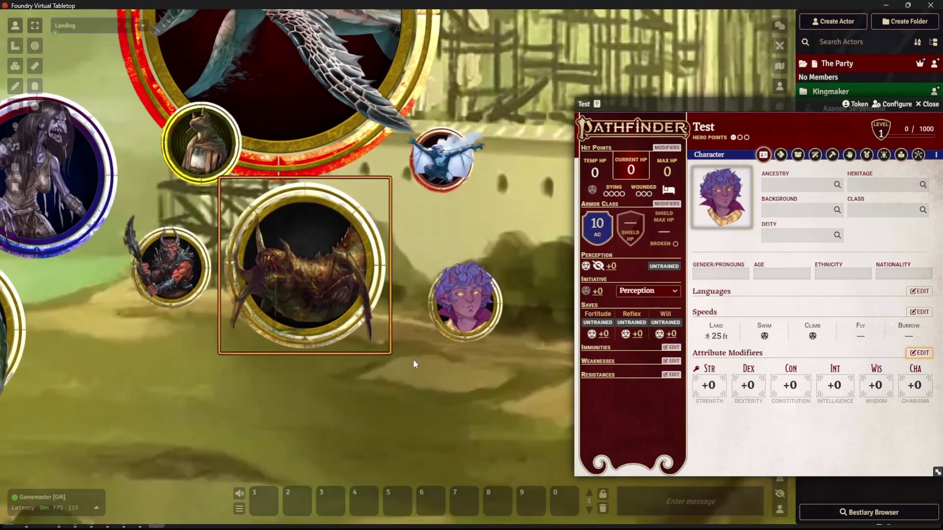
pyautogui.scroll(-2, 490, 390)
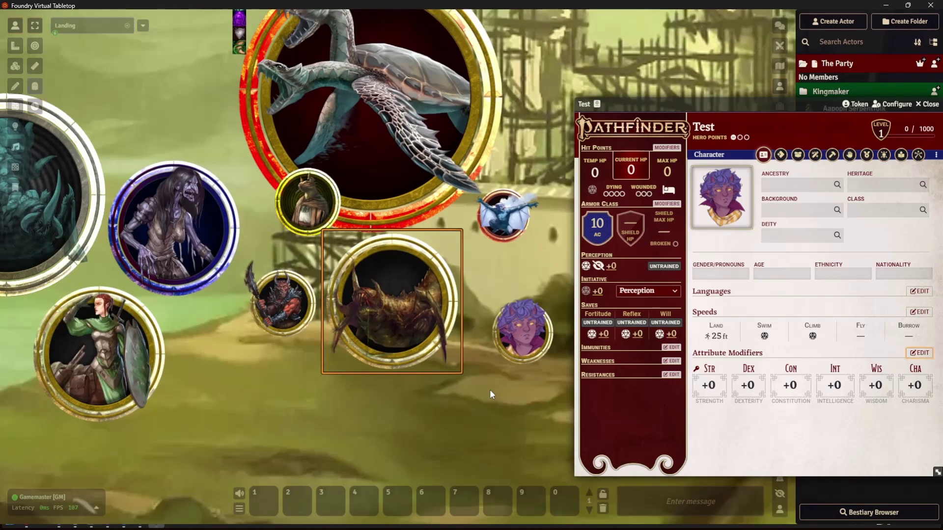
pyautogui.scroll(-1, 489, 389)
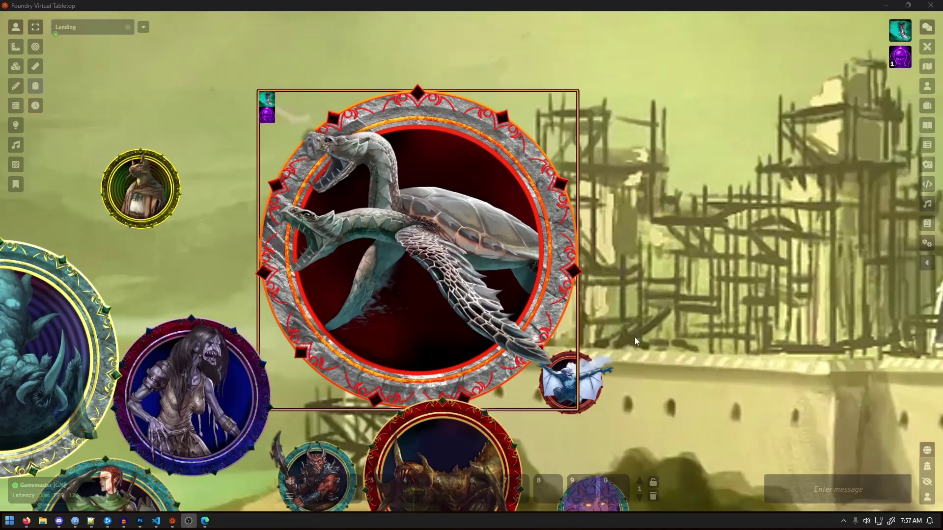
pyautogui.moveTo(635, 337); pyautogui.dragTo(661, 336)
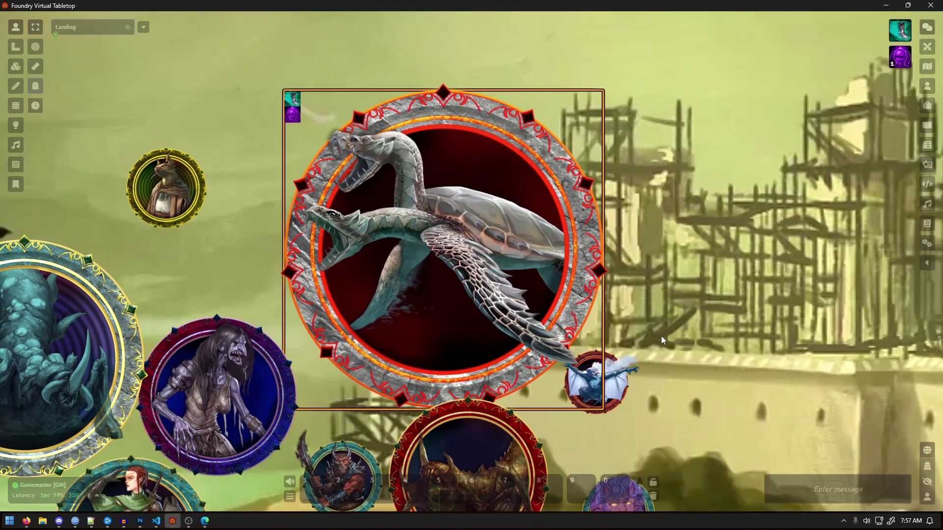
# - Deal 5 damage to the large Baomal token and heal it by 5 hit points
pyautogui.rightClick(548, 310)
pyautogui.click(417, 430)
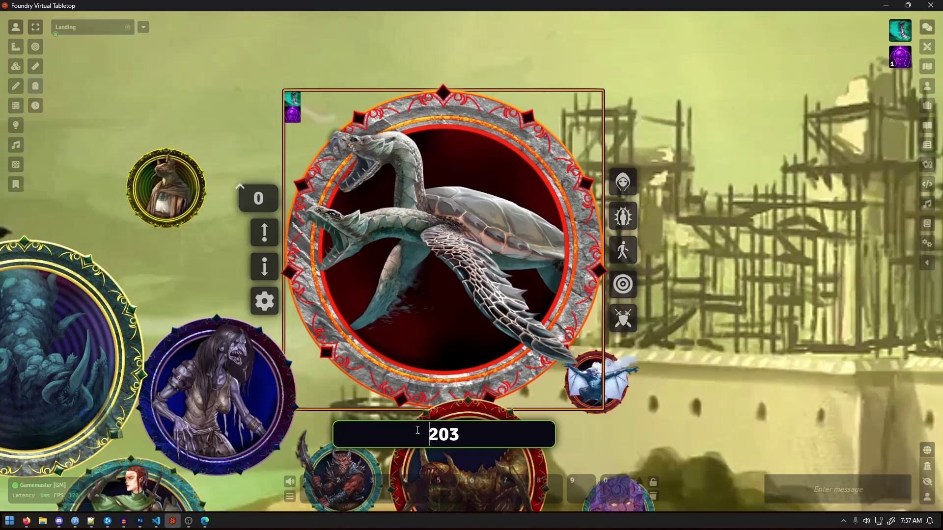
pyautogui.doubleClick(490, 438)
pyautogui.write('-5')
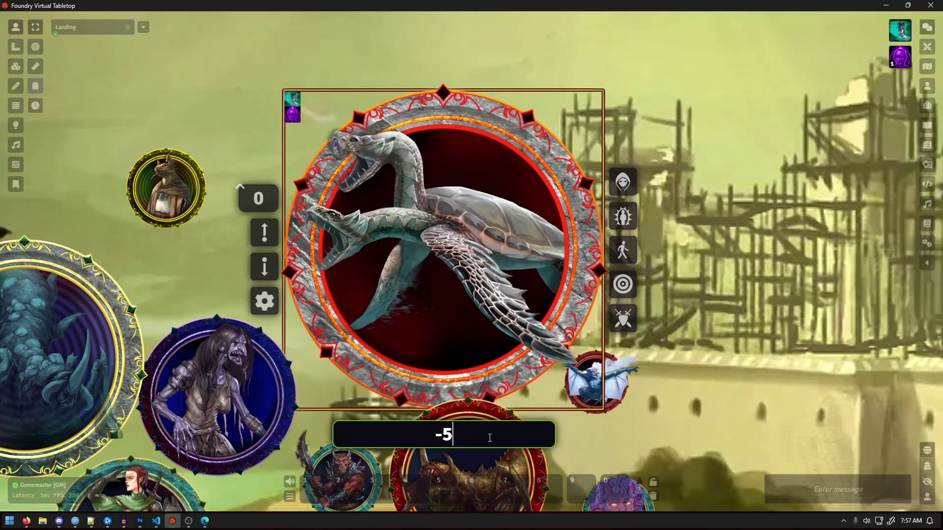
pyautogui.press('Return')
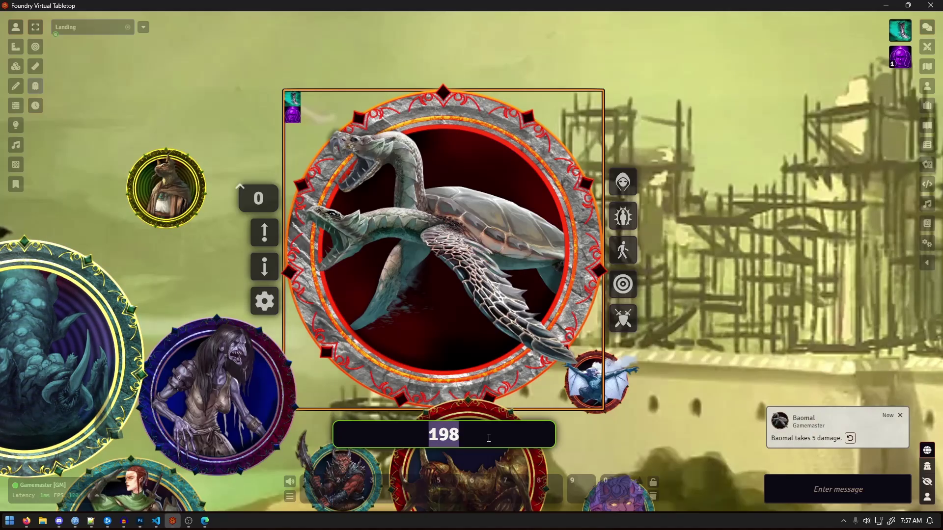
pyautogui.write('+5')
pyautogui.press('Return')
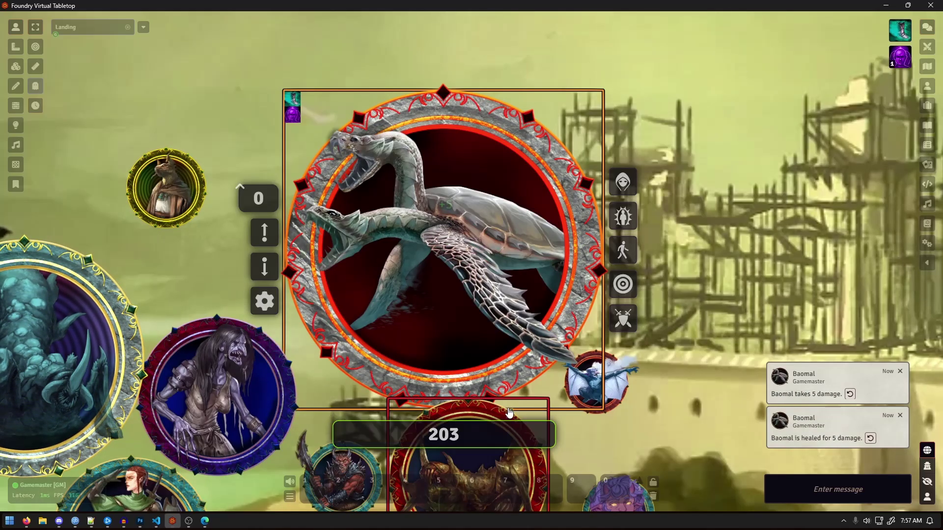
# - Target the Baomal token and toggle its Quickened and Stupefied conditions off and on
pyautogui.press('t')
pyautogui.rightClick(561, 273)
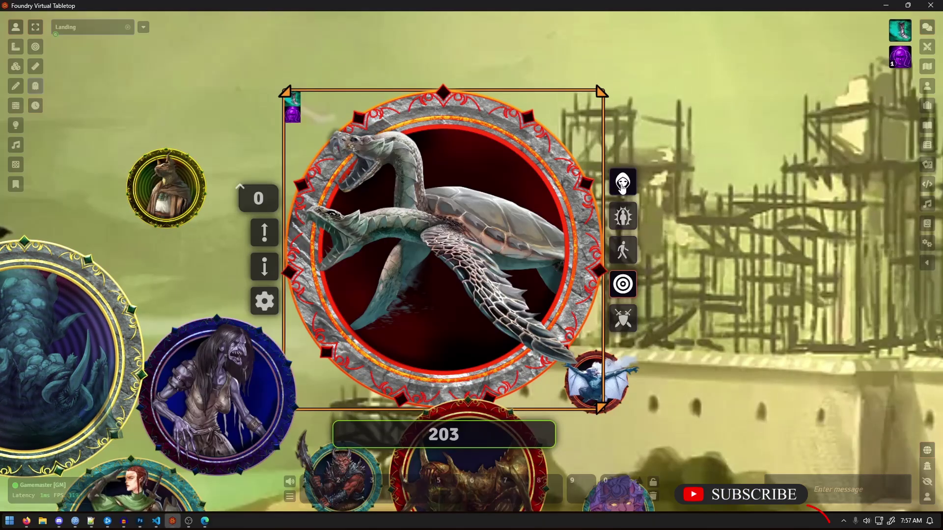
pyautogui.click(622, 216)
pyautogui.click(658, 303)
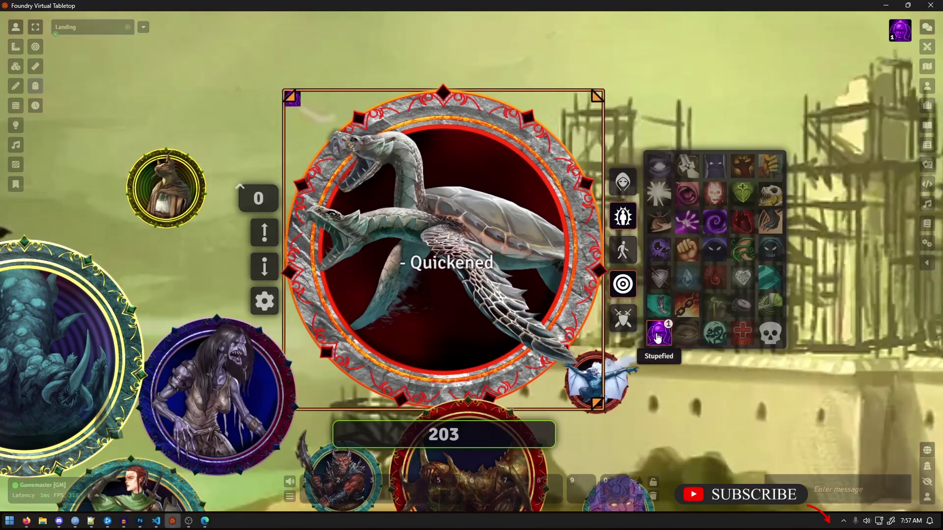
pyautogui.rightClick(659, 332)
pyautogui.click(661, 301)
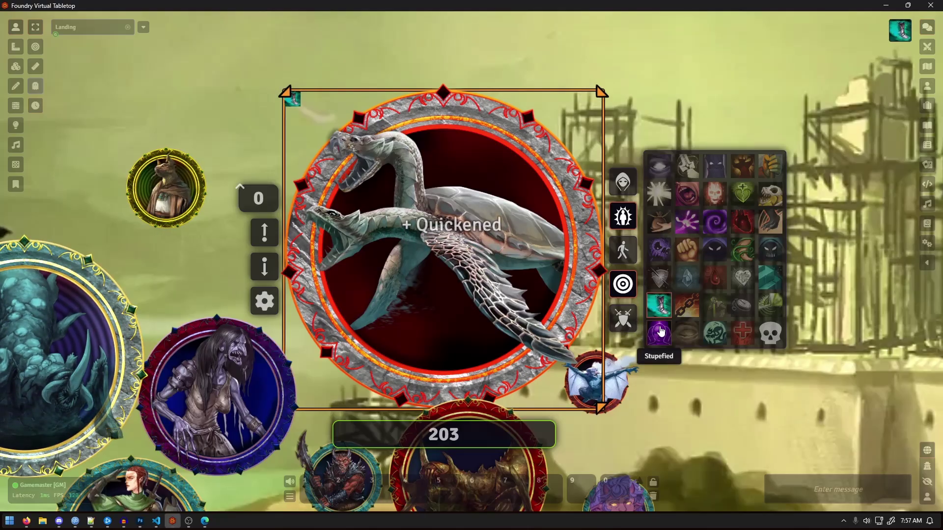
pyautogui.click(659, 333)
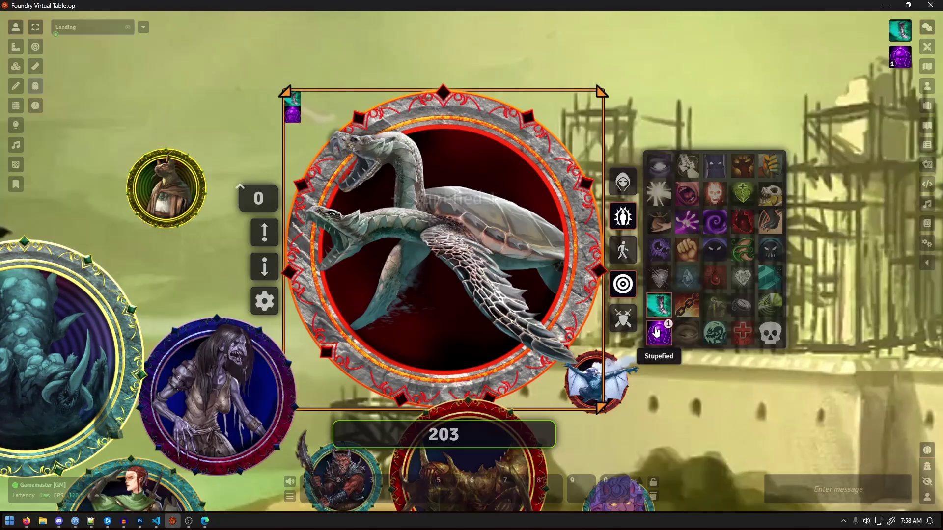
pyautogui.rightClick(656, 332)
pyautogui.click(659, 304)
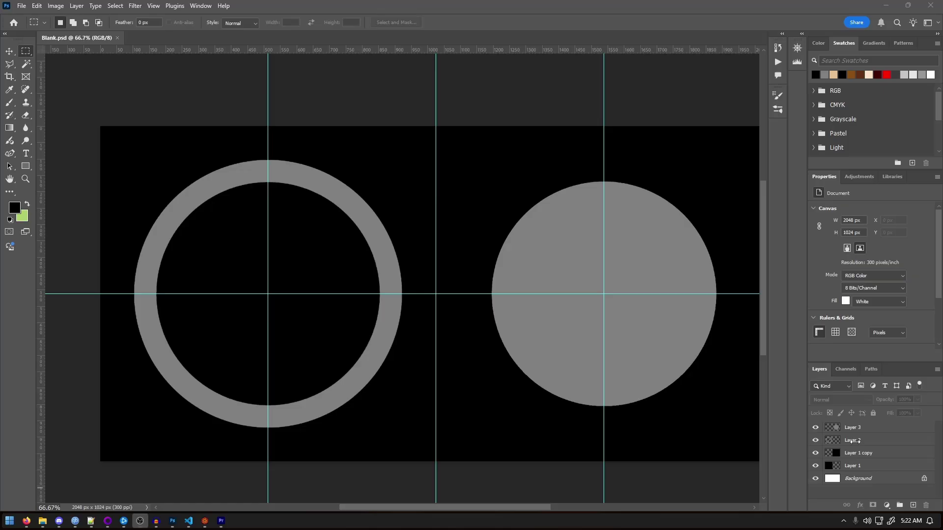
# - In Photoshop, add a Bevel & Emboss effect with Contour enabled to the grey ring on Layer 2
pyautogui.click(854, 441)
pyautogui.click(860, 505)
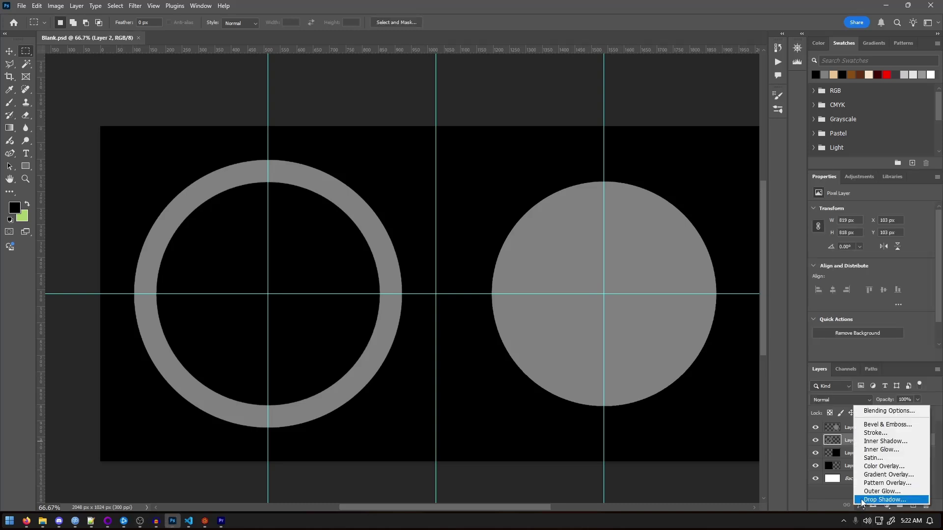
pyautogui.click(874, 421)
pyautogui.click(510, 224)
pyautogui.click(510, 235)
pyautogui.click(510, 235)
pyautogui.click(526, 222)
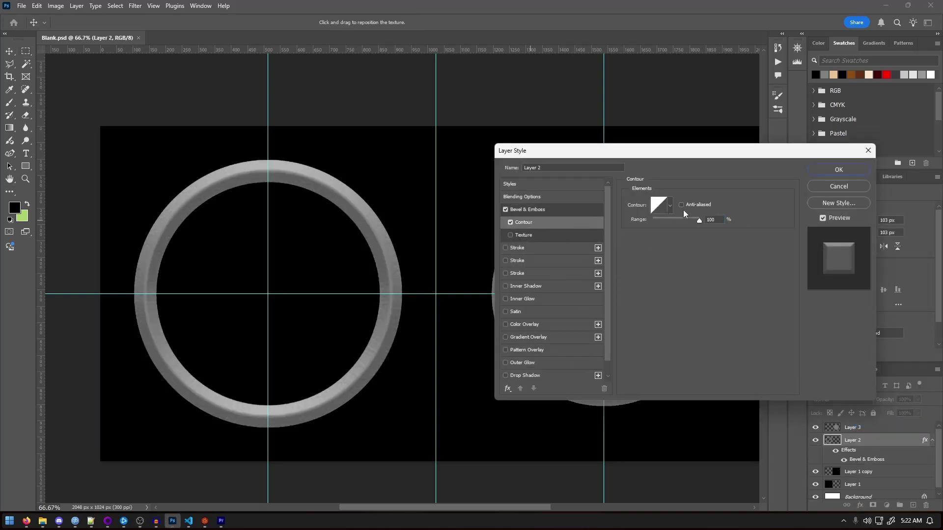
# - Choose the Ring preset for the bevel's contour, lower the contour range and apply the layer style
pyautogui.click(657, 205)
pyautogui.click(700, 260)
pyautogui.click(715, 301)
pyautogui.click(697, 260)
pyautogui.click(684, 331)
pyautogui.click(665, 263)
pyautogui.click(679, 362)
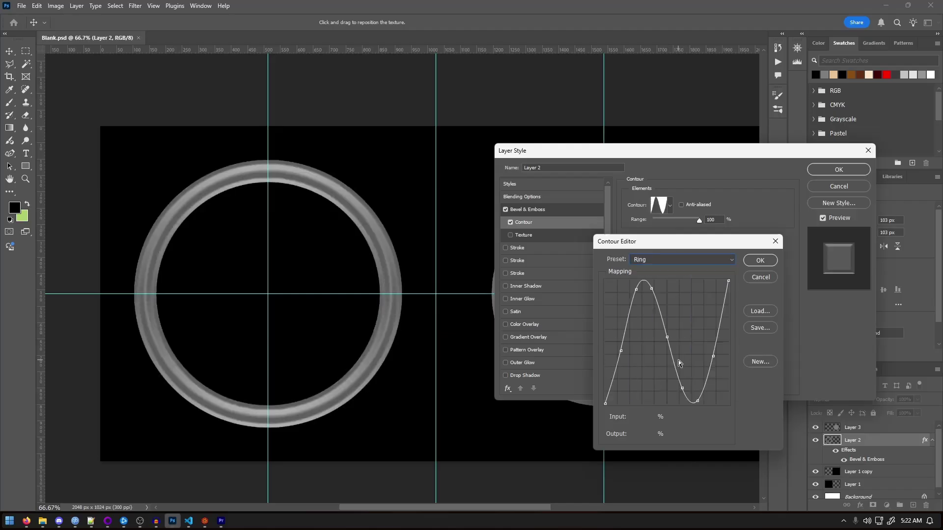
pyautogui.click(759, 261)
pyautogui.moveTo(699, 220); pyautogui.dragTo(671, 220)
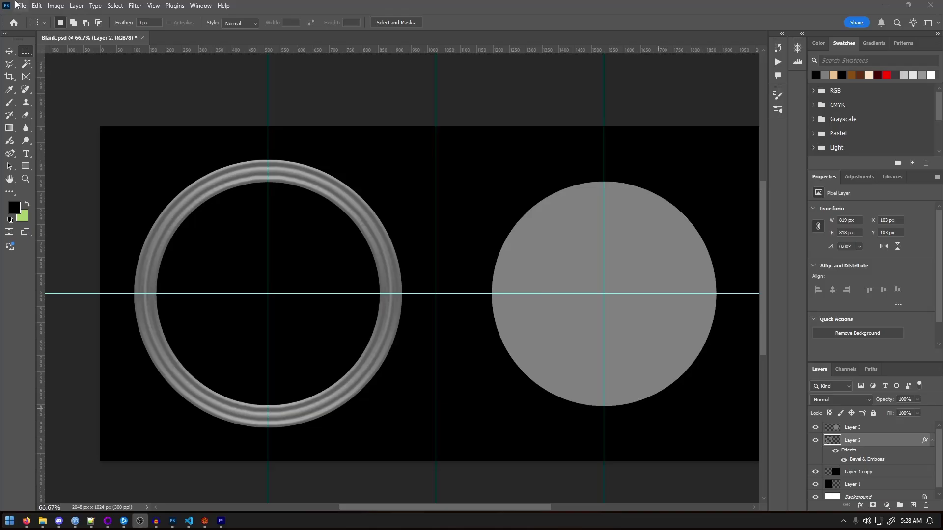
pyautogui.click(21, 7)
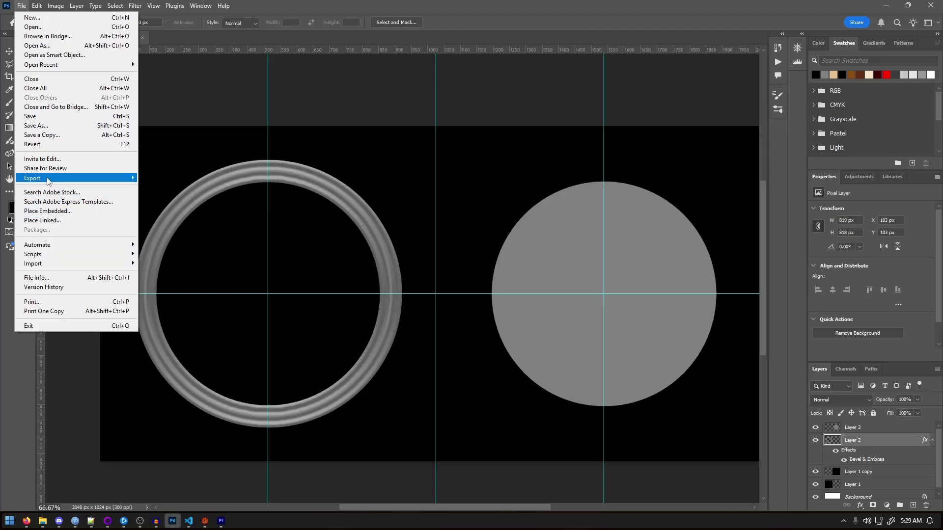
pyautogui.moveTo(48, 181)
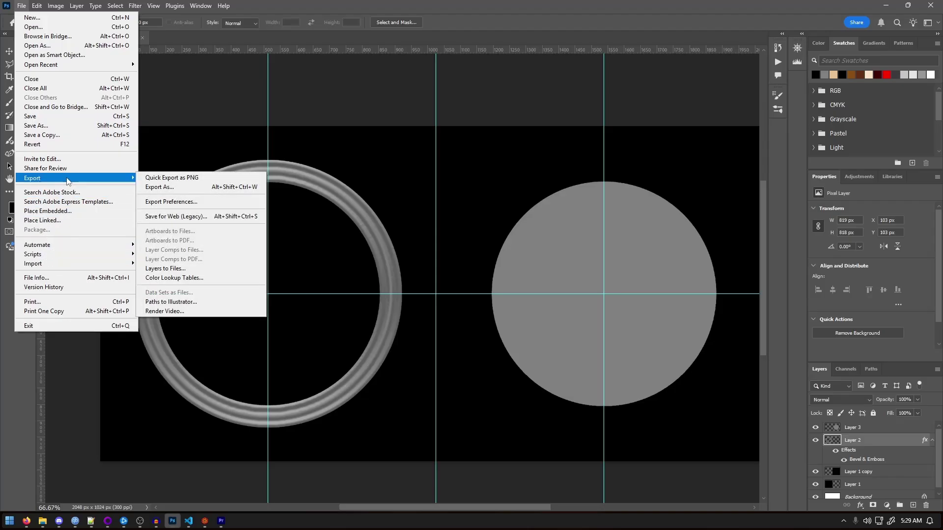
pyautogui.click(170, 187)
pyautogui.click(673, 82)
pyautogui.click(666, 100)
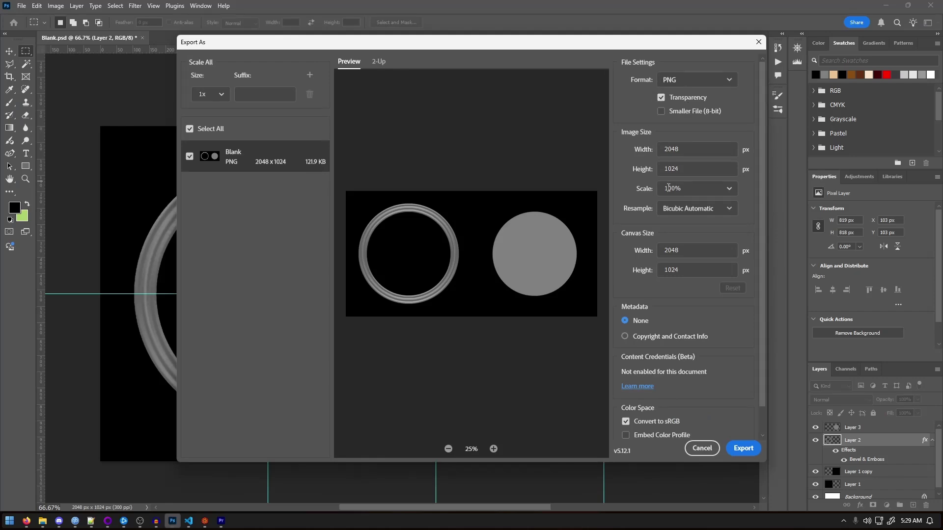
pyautogui.click(702, 448)
# - Start saving a copy of the ring document and browse to Foundry-Data/Data/modules/kctg-token-rings/assets/ring on the Z: drive
pyautogui.click(21, 6)
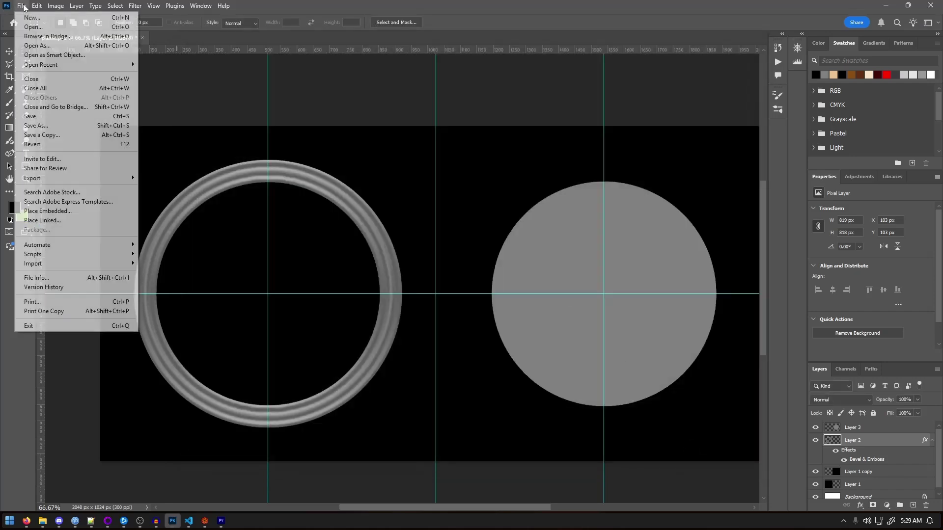
pyautogui.click(57, 136)
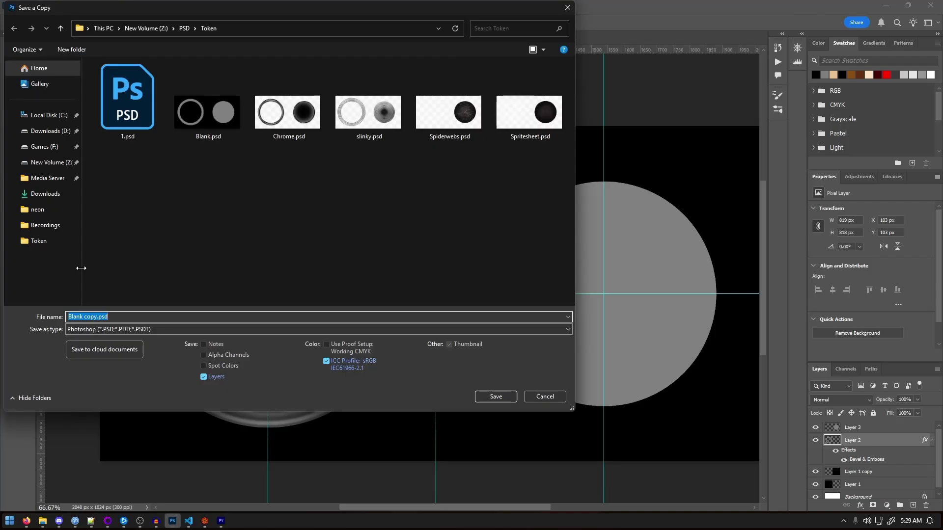
pyautogui.click(34, 166)
pyautogui.doubleClick(317, 116)
pyautogui.doubleClick(139, 108)
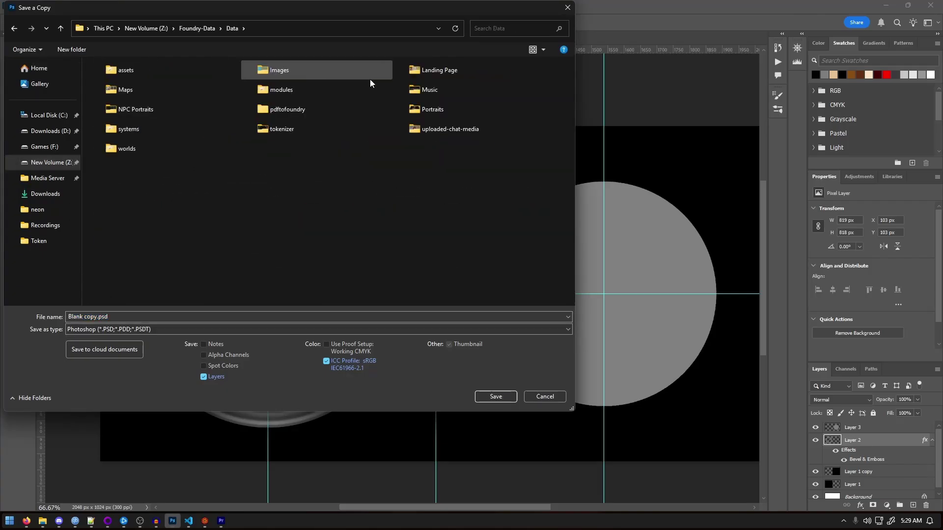
pyautogui.doubleClick(363, 75)
pyautogui.scroll(-5, 142, 152)
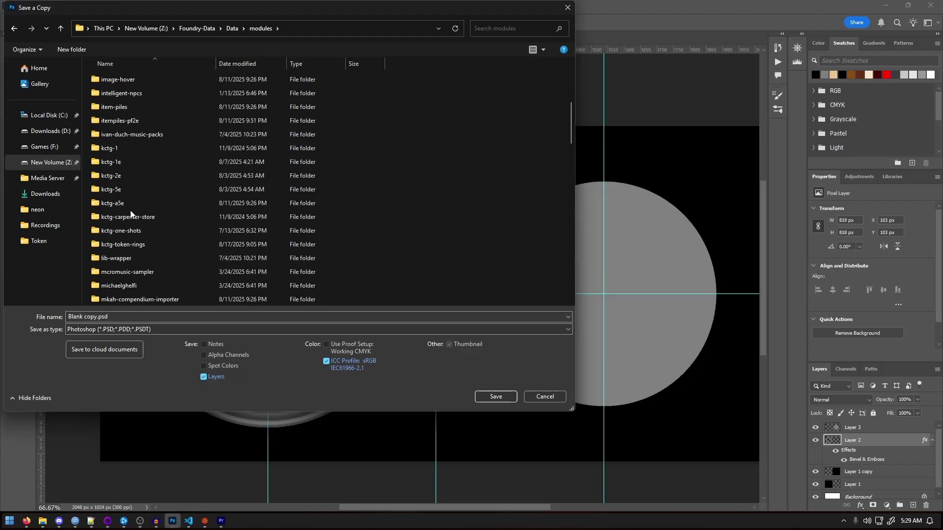
pyautogui.doubleClick(99, 243)
pyautogui.doubleClick(106, 92)
pyautogui.doubleClick(100, 93)
# - Create a folder named testing inside the ring folder and open it as the save location
pyautogui.rightClick(106, 171)
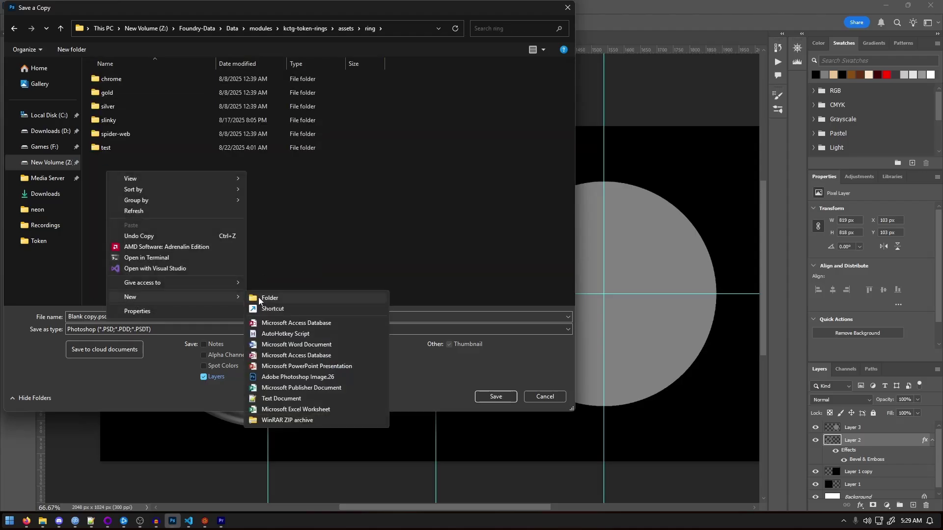
pyautogui.click(260, 297)
pyautogui.write('Testing')
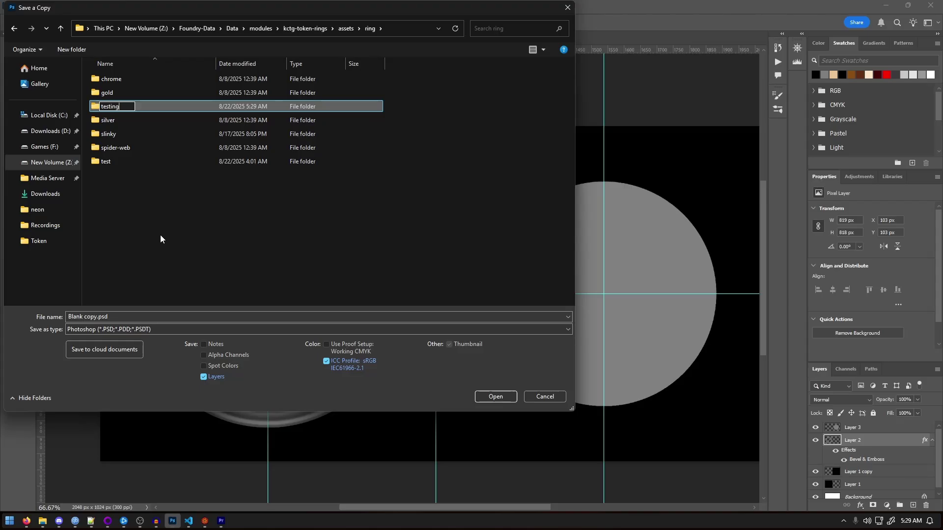
pyautogui.press('Return')
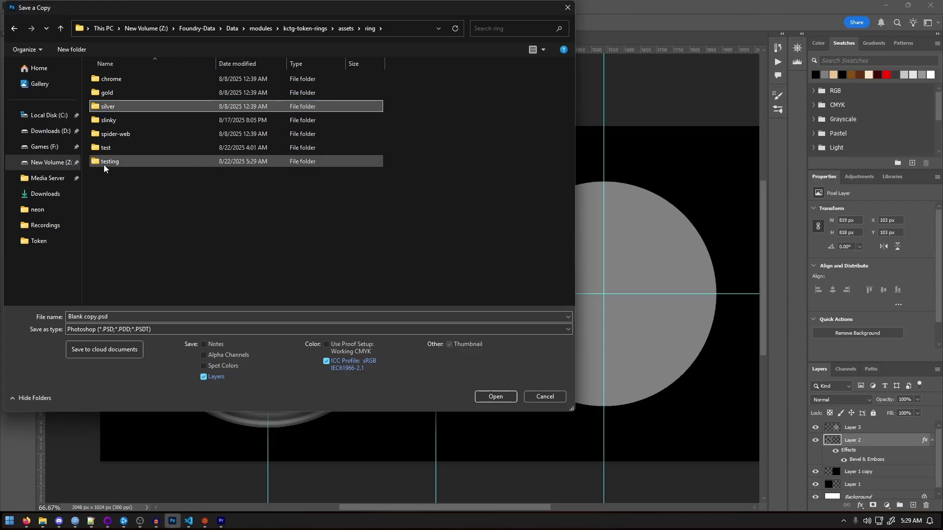
pyautogui.doubleClick(105, 166)
# - Save the copy in WebP format as testing.webp with lossy compression at quality 89
pyautogui.click(85, 329)
pyautogui.click(89, 507)
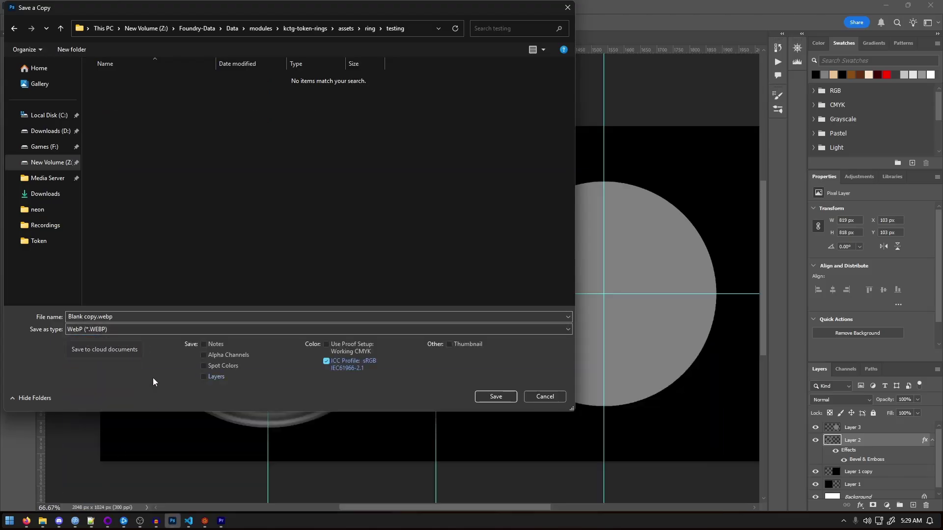
pyautogui.click(110, 317)
pyautogui.click(98, 316)
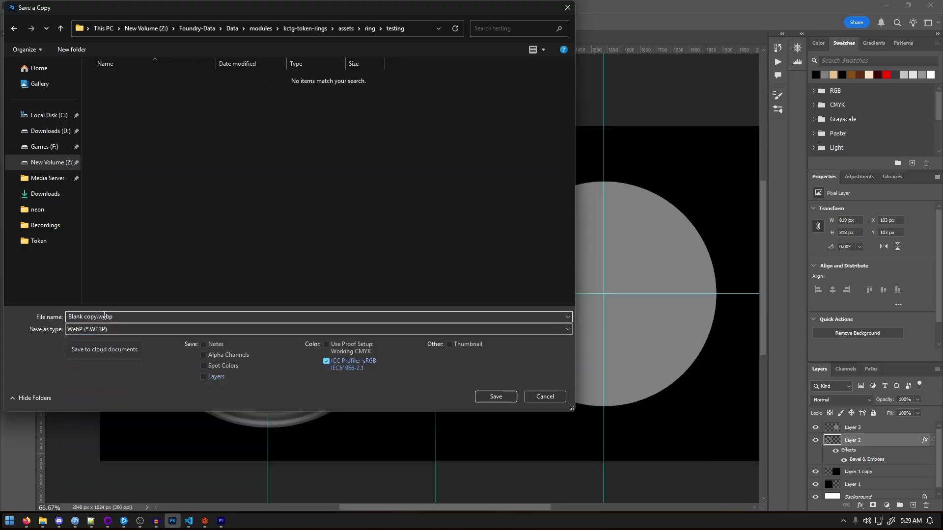
pyautogui.moveTo(69, 317); pyautogui.dragTo(97, 316)
pyautogui.write('testing')
pyautogui.click(491, 396)
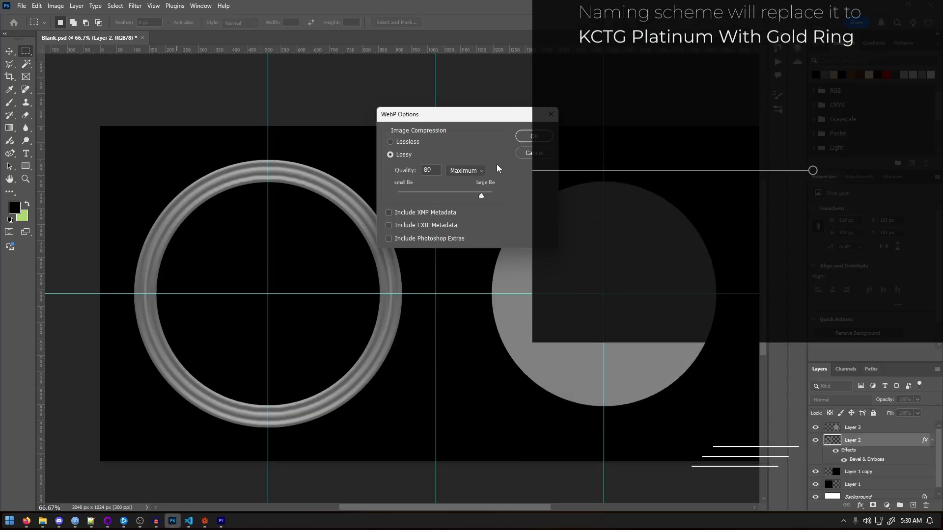
pyautogui.click(533, 138)
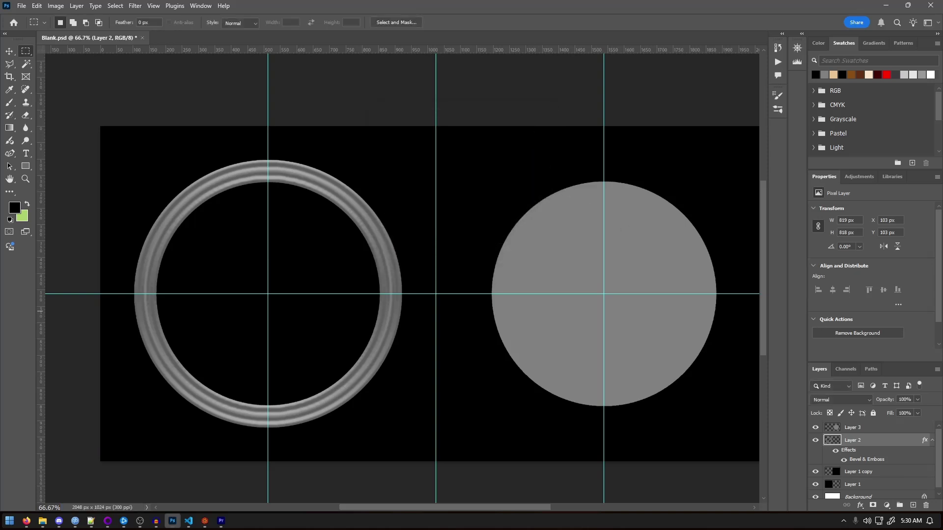
# - In Visual Studio Code, remove kctg-token-rings from the workspace and open the kctg-token-rings folder again
pyautogui.click(140, 521)
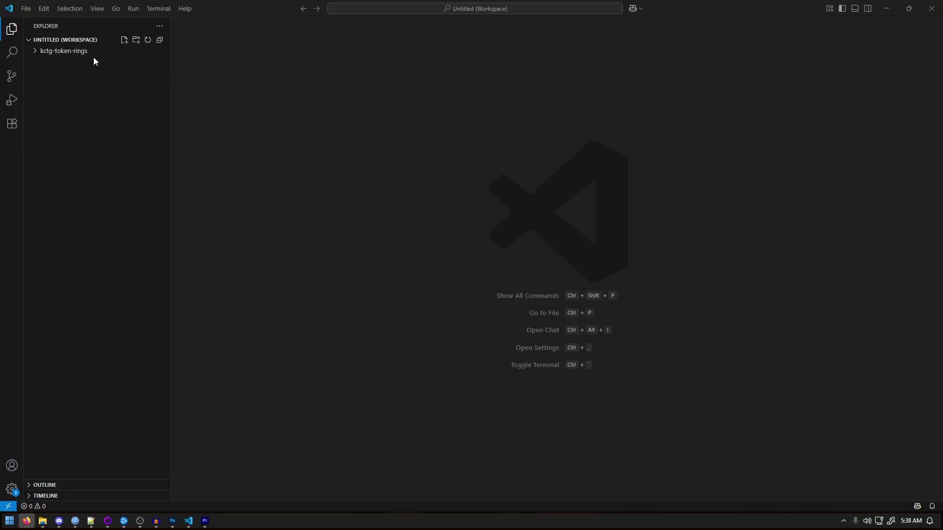
pyautogui.rightClick(72, 51)
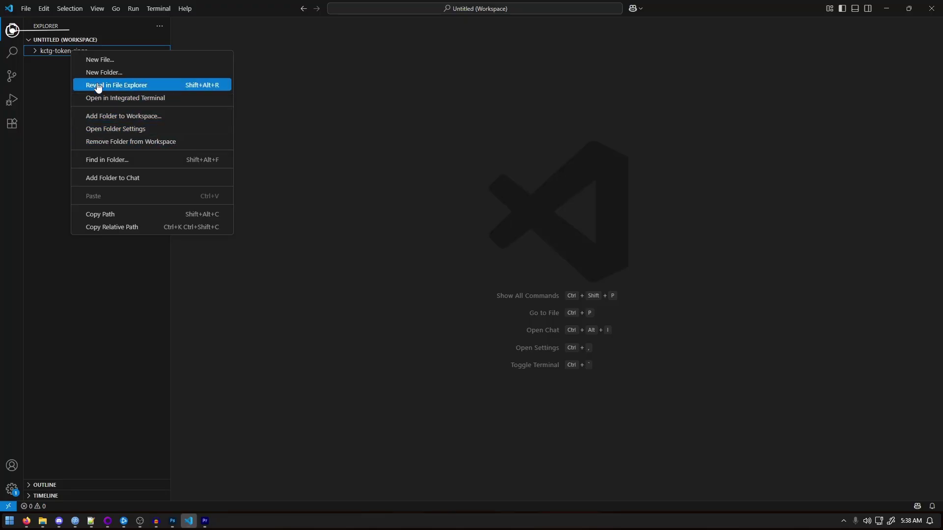
pyautogui.click(111, 143)
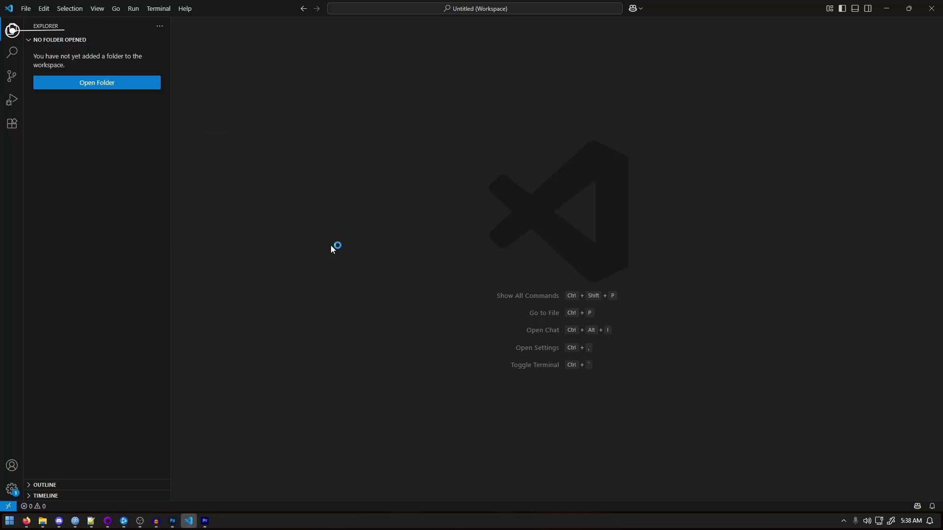
pyautogui.click(96, 84)
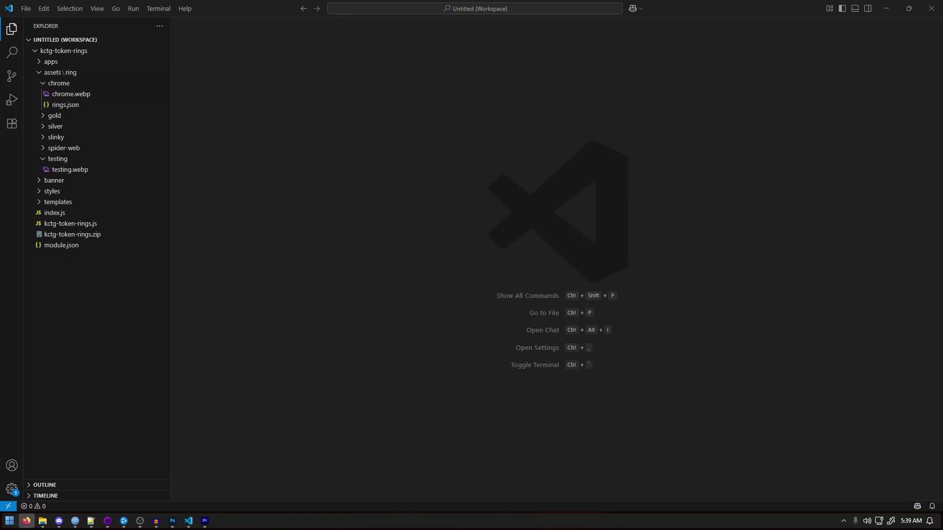
# - Copy rings.json from the chrome folder into the testing folder and open the copy
pyautogui.click(33, 110)
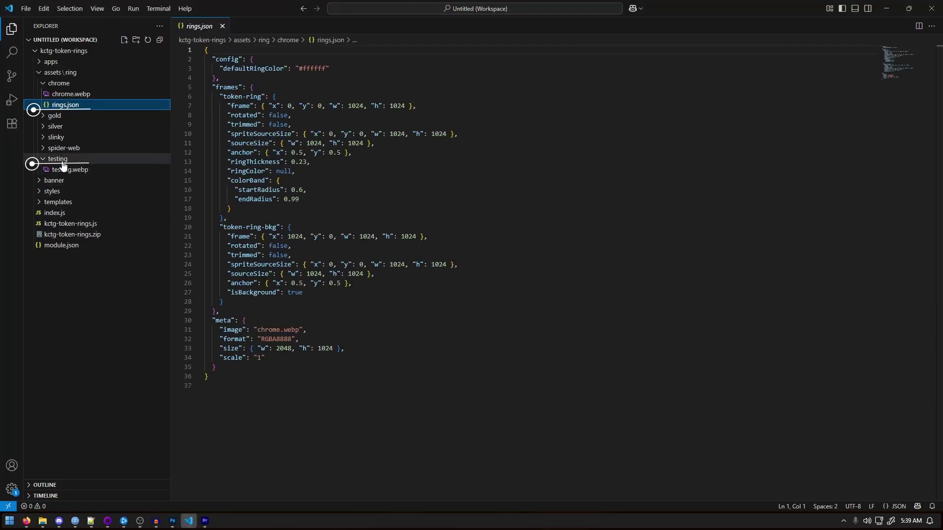
pyautogui.click(62, 162)
pyautogui.click(132, 159)
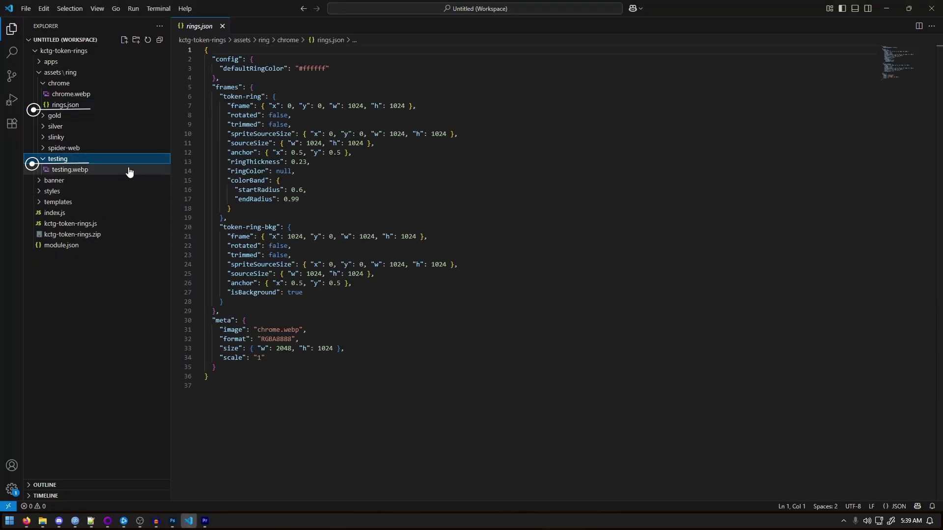
pyautogui.doubleClick(130, 170)
pyautogui.rightClick(70, 93)
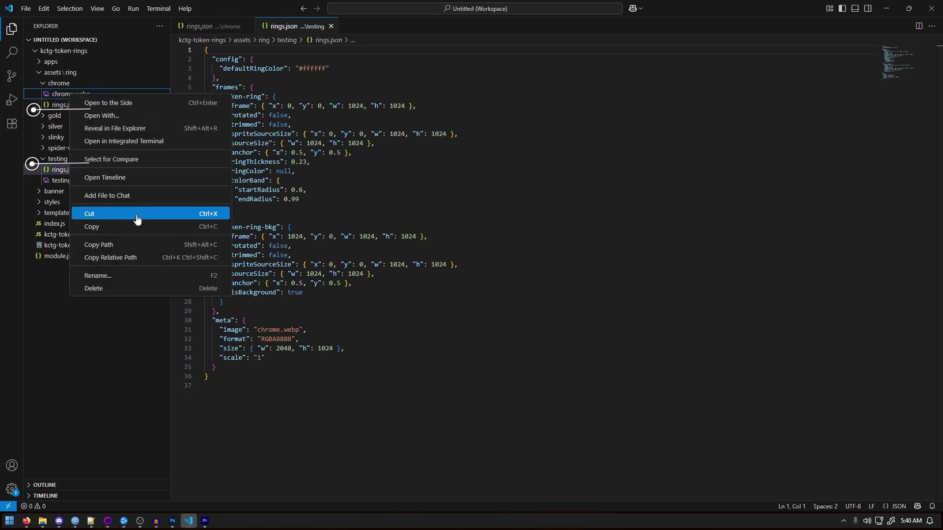
pyautogui.click(32, 164)
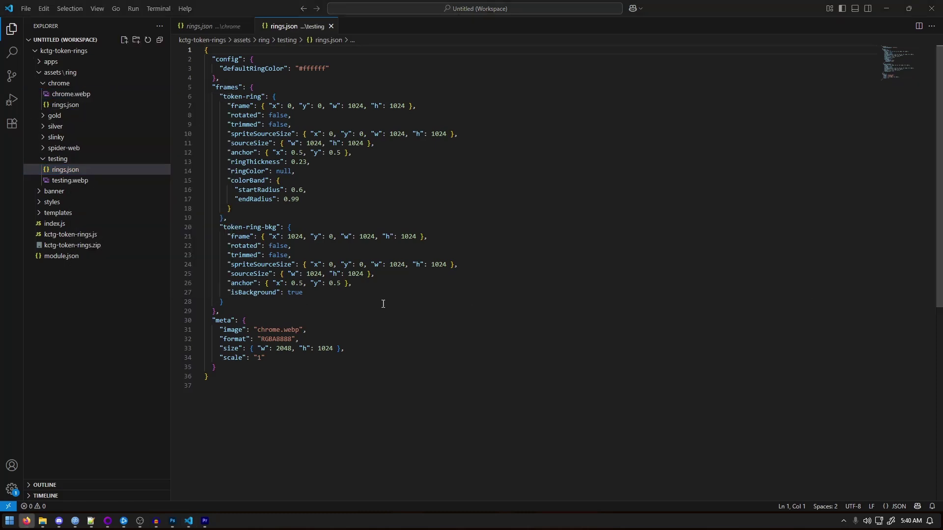
pyautogui.rightClick(58, 160)
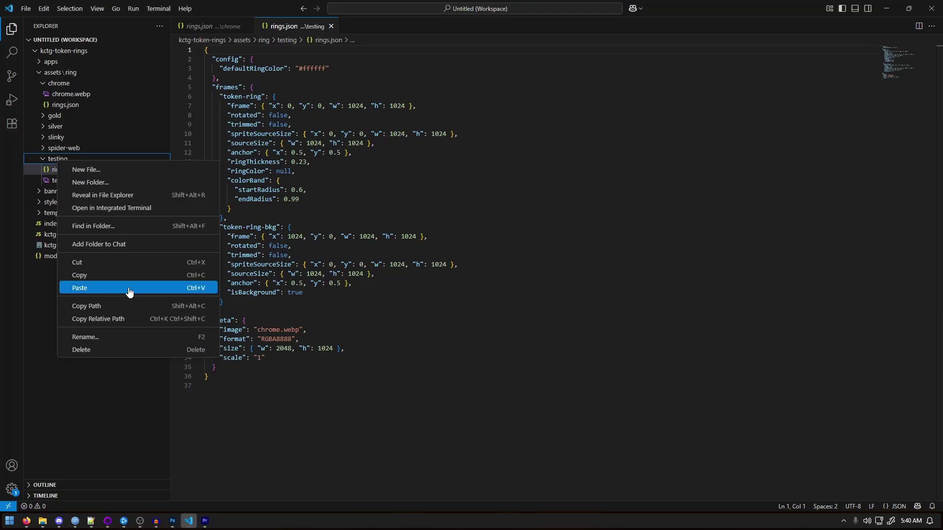
pyautogui.hotkey('alt', 'Tab')
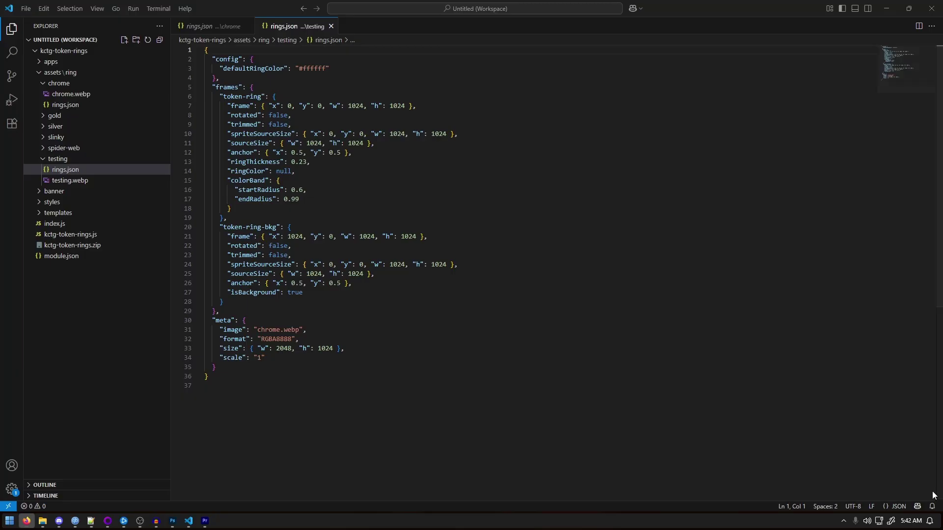
# - Set the meta image in the testing folder's rings.json to "testing.webp", reusing the image's file name, and save the file
pyautogui.doubleClick(269, 329)
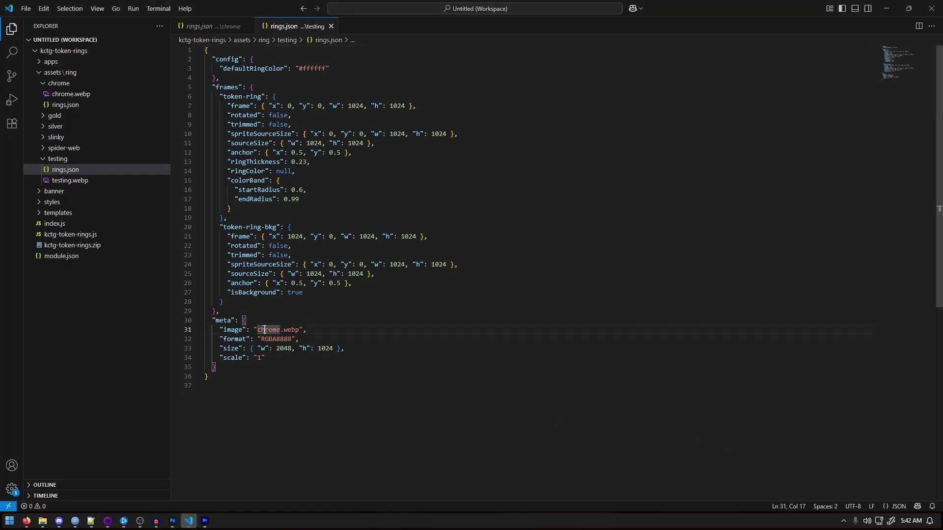
pyautogui.click(79, 173)
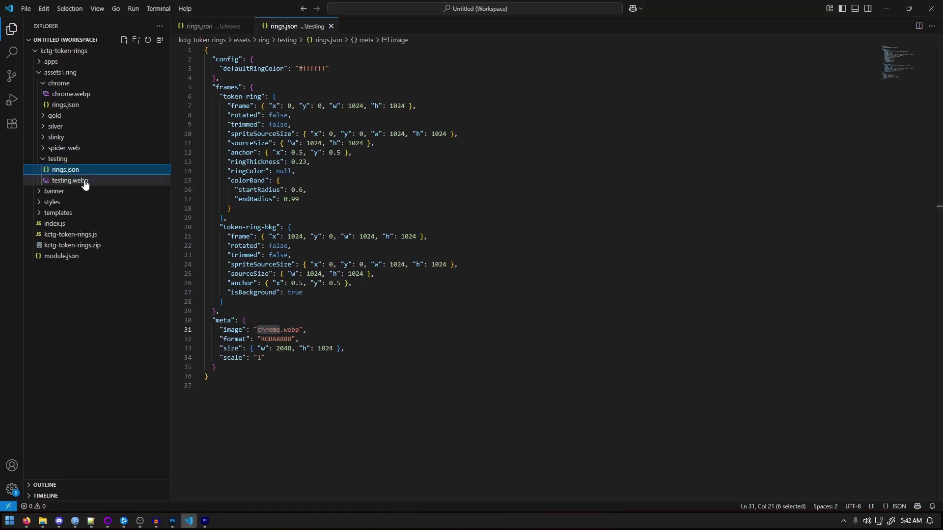
pyautogui.click(84, 181)
pyautogui.press('F2')
pyautogui.press('Escape')
pyautogui.click(81, 170)
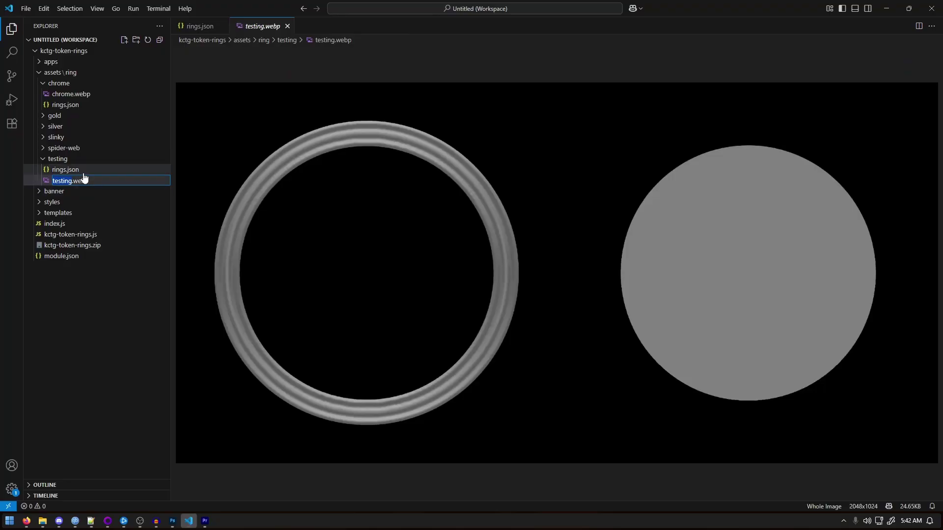
pyautogui.doubleClick(275, 329)
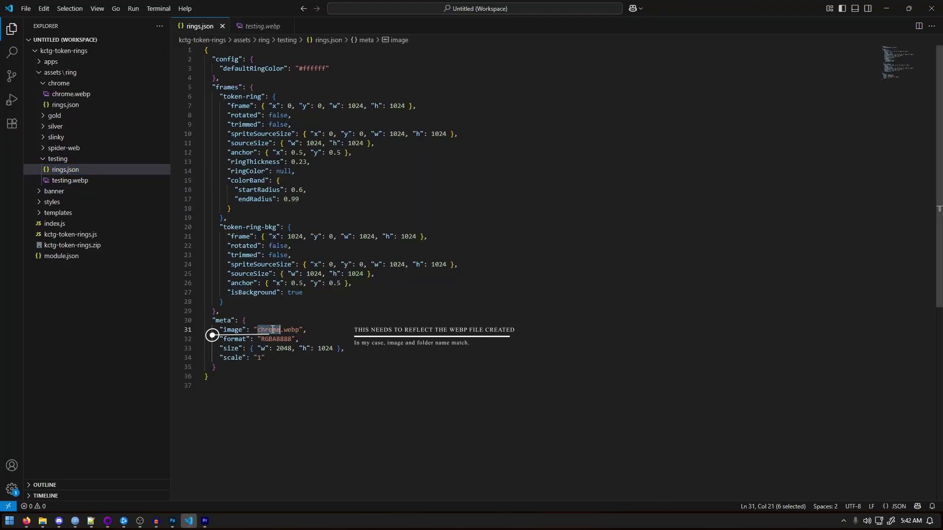
pyautogui.hotkey('ctrl', 'v')
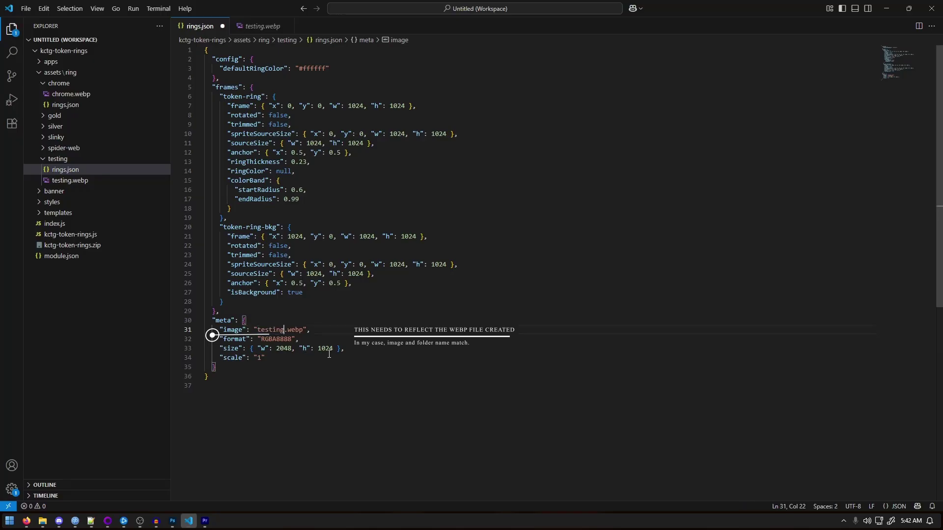
pyautogui.hotkey('ctrl', 's')
# - Examine the token-ring-bkg, token-ring and colorBand sections of the testing folder's rings.json
pyautogui.click(239, 298)
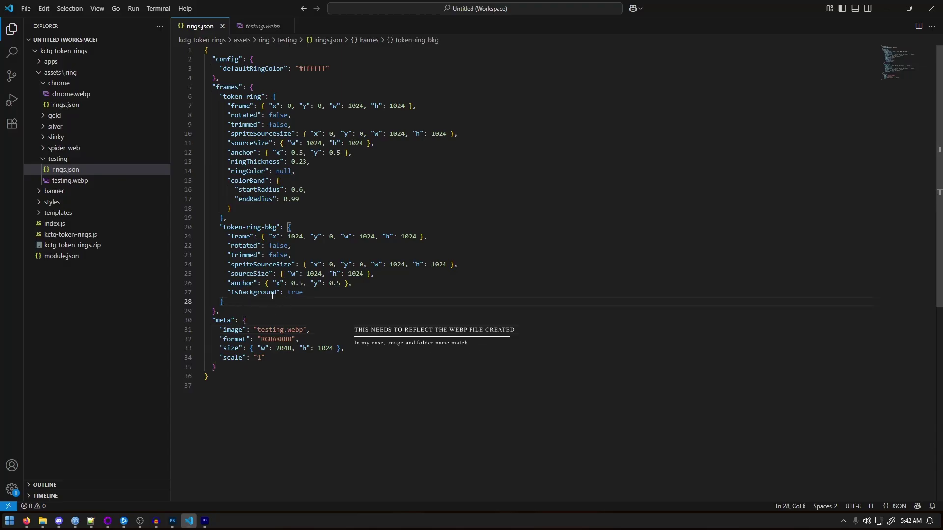
pyautogui.keyDown('shift'); pyautogui.click(216, 227); pyautogui.keyUp('shift')
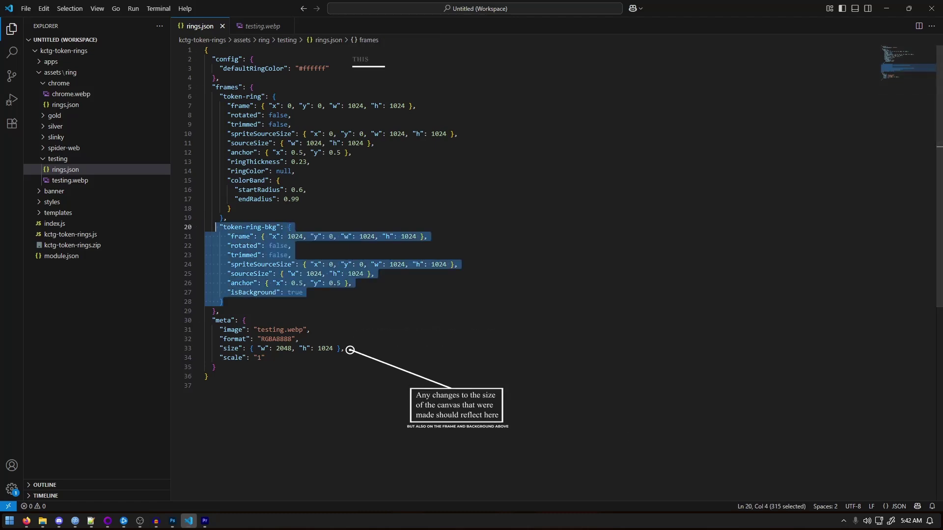
pyautogui.moveTo(227, 217)
pyautogui.mouseDown()
pyautogui.moveTo(216, 134)
pyautogui.moveTo(133, 89)
pyautogui.mouseUp()
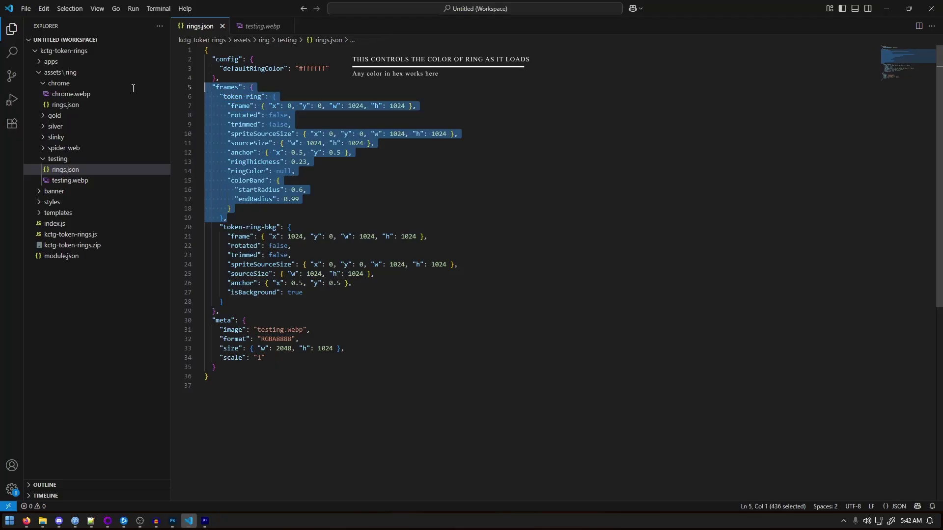
pyautogui.moveTo(298, 199); pyautogui.dragTo(205, 180)
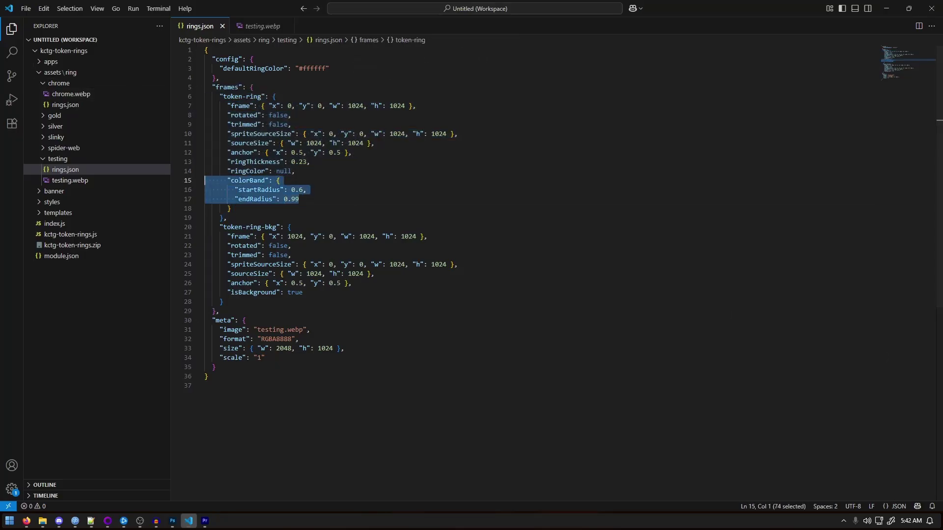
pyautogui.hotkey('alt', 'Tab')
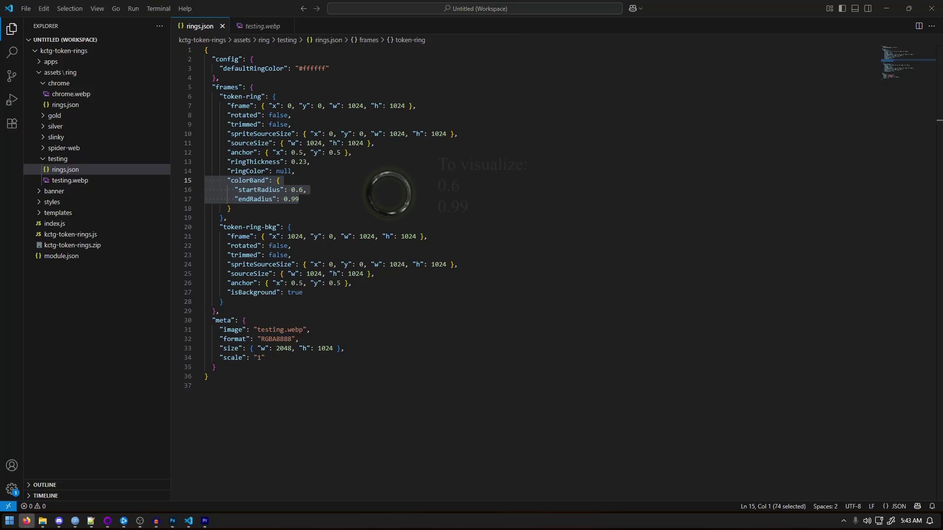
# - Add a "testing" entry after "gold" in the rings array of index.js
pyautogui.click(63, 226)
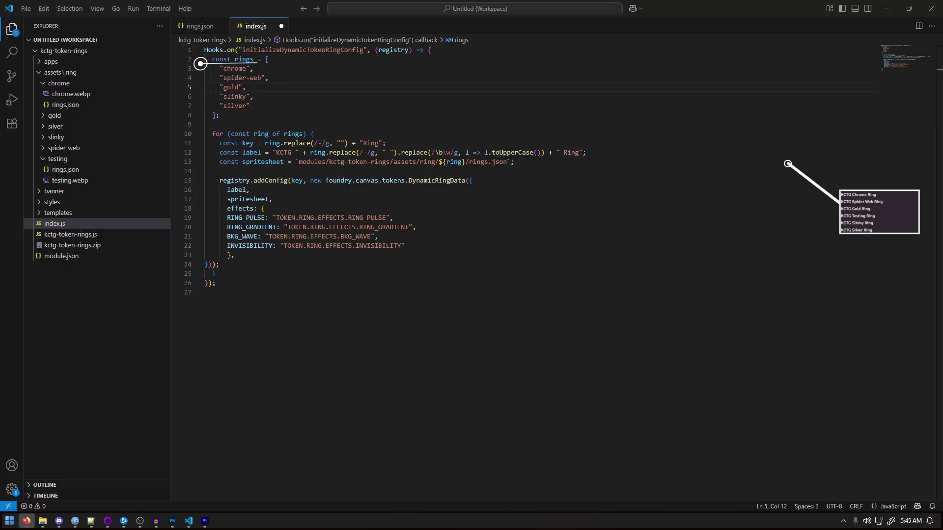
pyautogui.press('Return')
pyautogui.write('"testing",')
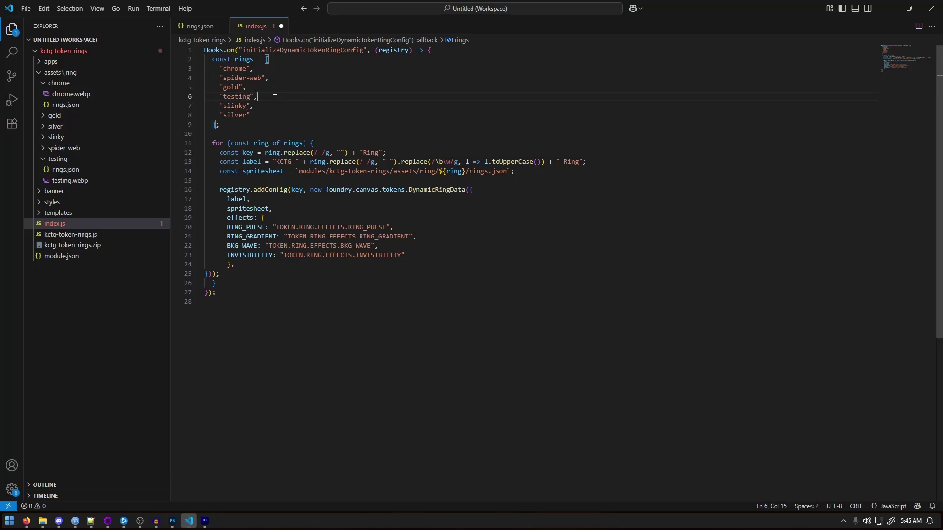
# - Switch to Foundry Virtual Tabletop, set Dynamic Token Rings to KCTG Testing Ring in the core game settings, and save the changes
pyautogui.click(26, 520)
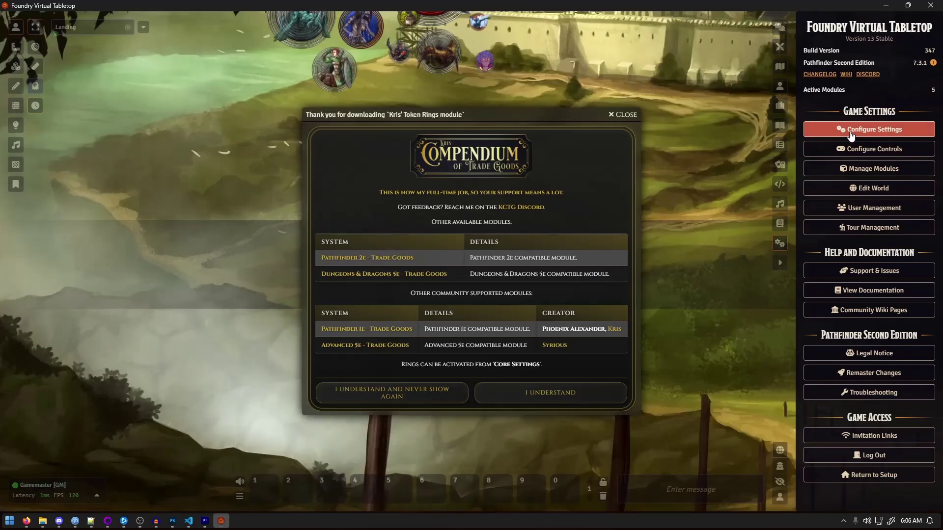
pyautogui.click(851, 133)
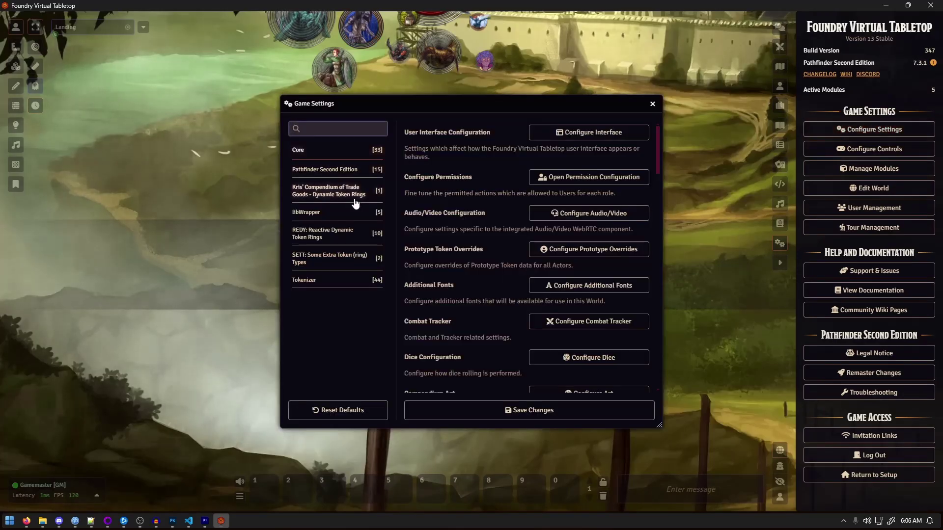
pyautogui.scroll(-9, 510, 290)
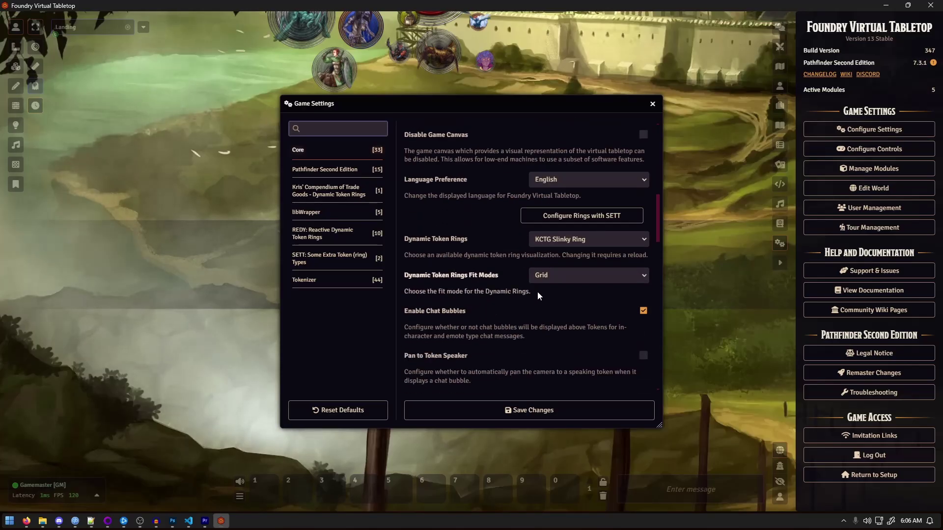
pyautogui.click(565, 243)
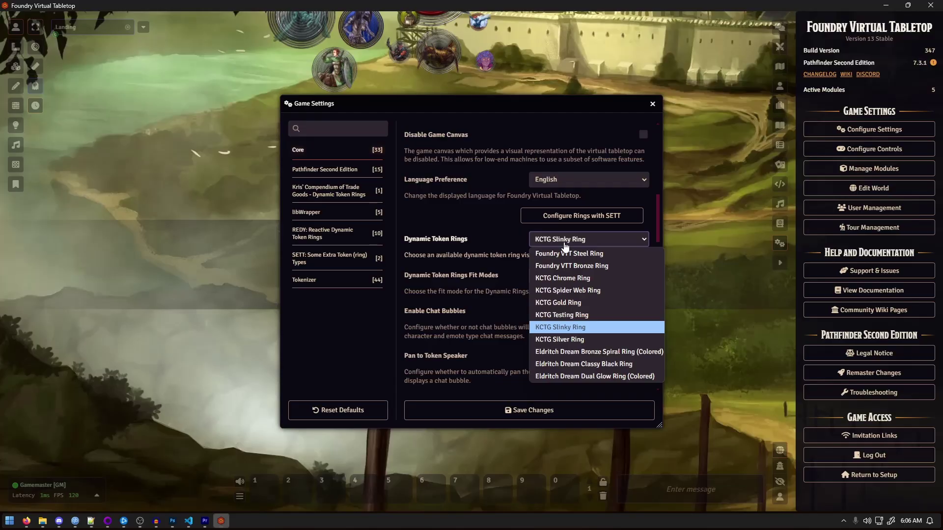
pyautogui.click(572, 317)
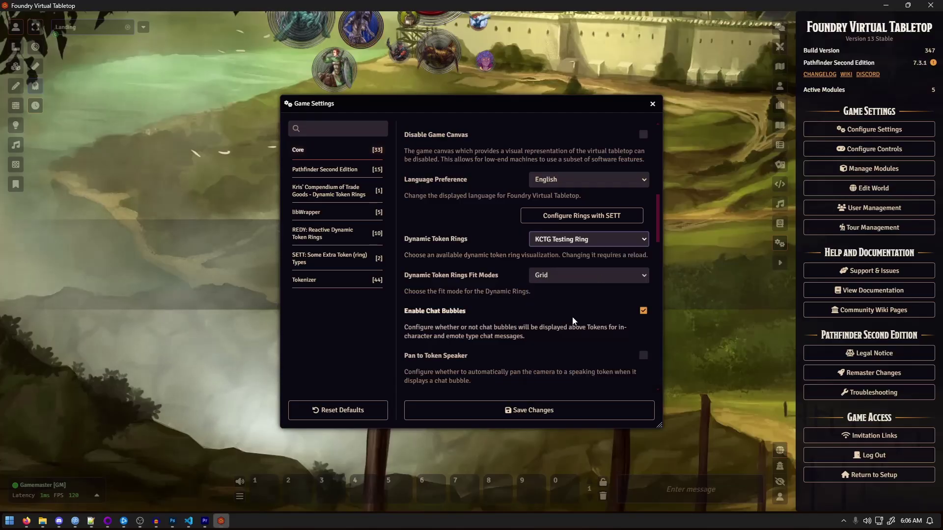
pyautogui.click(516, 409)
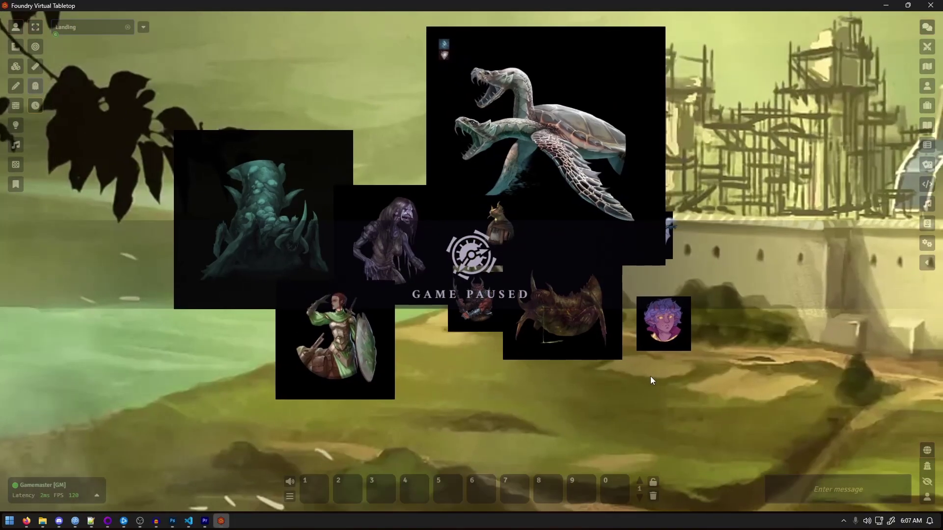
# - Switch to Photoshop and hide Layer 1 copy, Layer 1 and the Background layer of the ring spritesheet
pyautogui.click(171, 521)
pyautogui.click(815, 467)
pyautogui.click(815, 479)
pyautogui.click(815, 493)
# - Start saving a copy of the spritesheet and browse to the testing folder in modules/kctg-token-rings/assets/ring
pyautogui.click(21, 5)
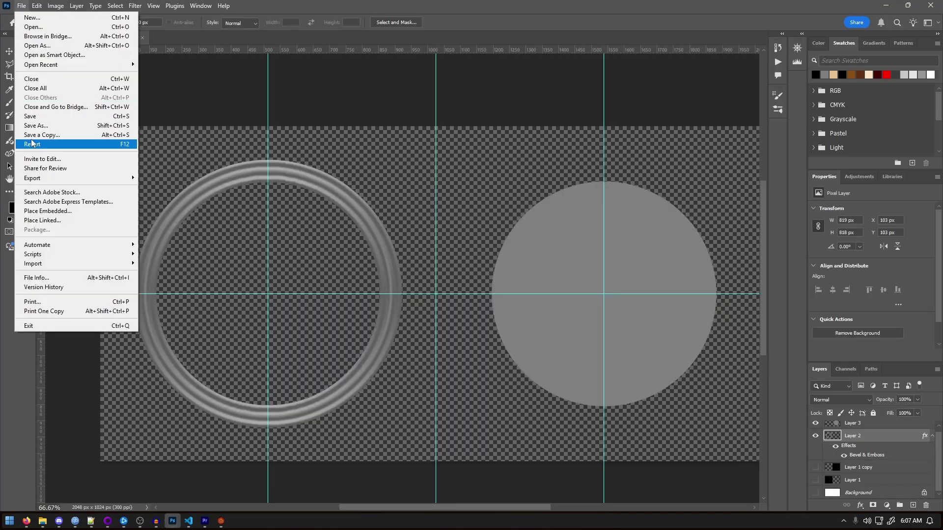
pyautogui.click(42, 135)
pyautogui.click(47, 177)
pyautogui.doubleClick(116, 104)
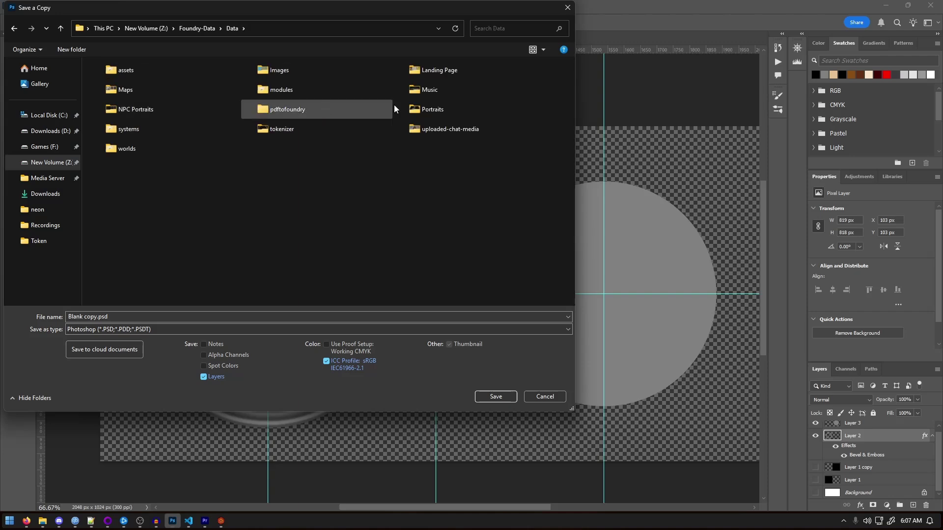
pyautogui.doubleClick(282, 90)
pyautogui.scroll(-3, 148, 231)
pyautogui.doubleClick(147, 244)
pyautogui.doubleClick(112, 80)
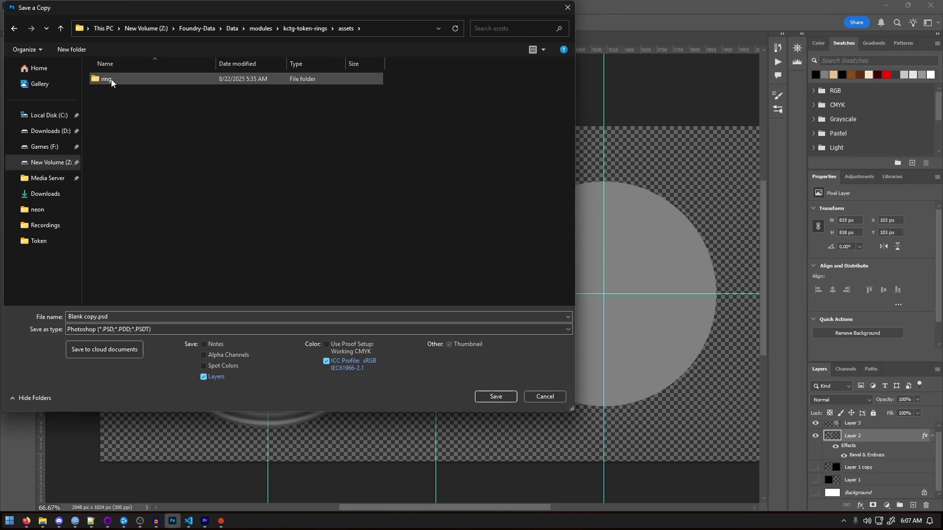
pyautogui.doubleClick(111, 79)
pyautogui.doubleClick(111, 135)
# - Choose the WebP format for the copy and save it over the existing testing.webp
pyautogui.click(150, 330)
pyautogui.click(117, 501)
pyautogui.click(134, 327)
pyautogui.click(118, 509)
pyautogui.click(117, 79)
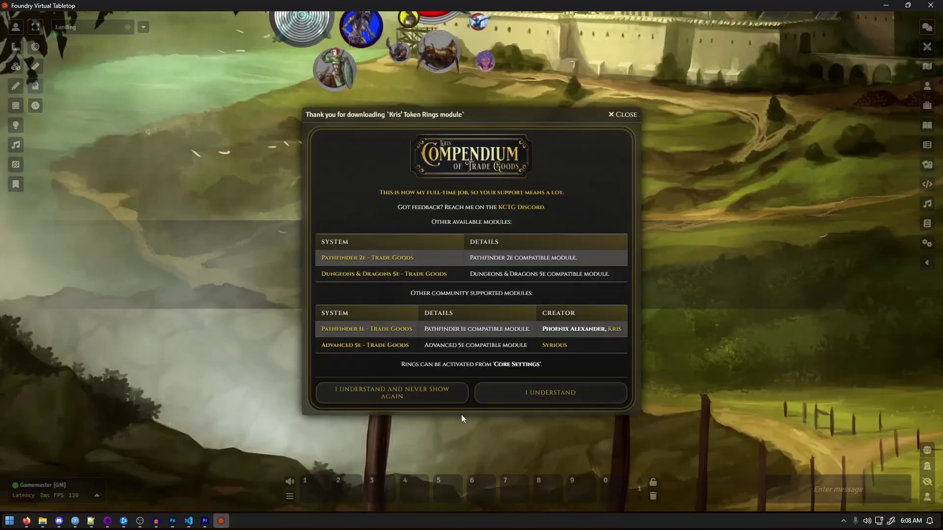
# - Dismiss the token rings welcome notice permanently in Foundry and examine the rings and backgrounds on the Landing scene's tokens
pyautogui.click(440, 396)
pyautogui.scroll(15, 398, 361)
pyautogui.rightClick(649, 373)
pyautogui.rightClick(454, 100)
pyautogui.scroll(-3, 578, 260)
pyautogui.moveTo(184, 264); pyautogui.dragTo(448, 162)
pyautogui.scroll(3, 448, 162)
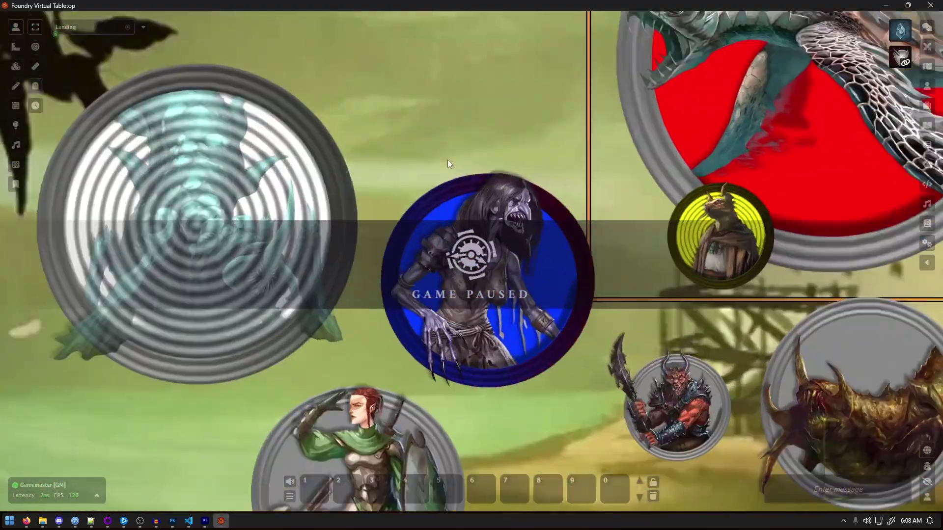
pyautogui.scroll(-4, 491, 160)
pyautogui.moveTo(506, 158); pyautogui.dragTo(502, 117)
pyautogui.scroll(-2, 520, 200)
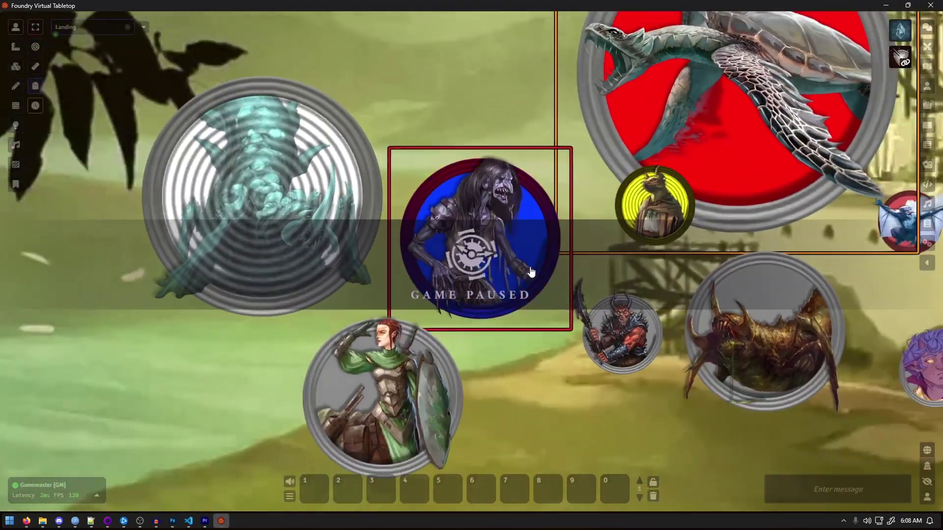